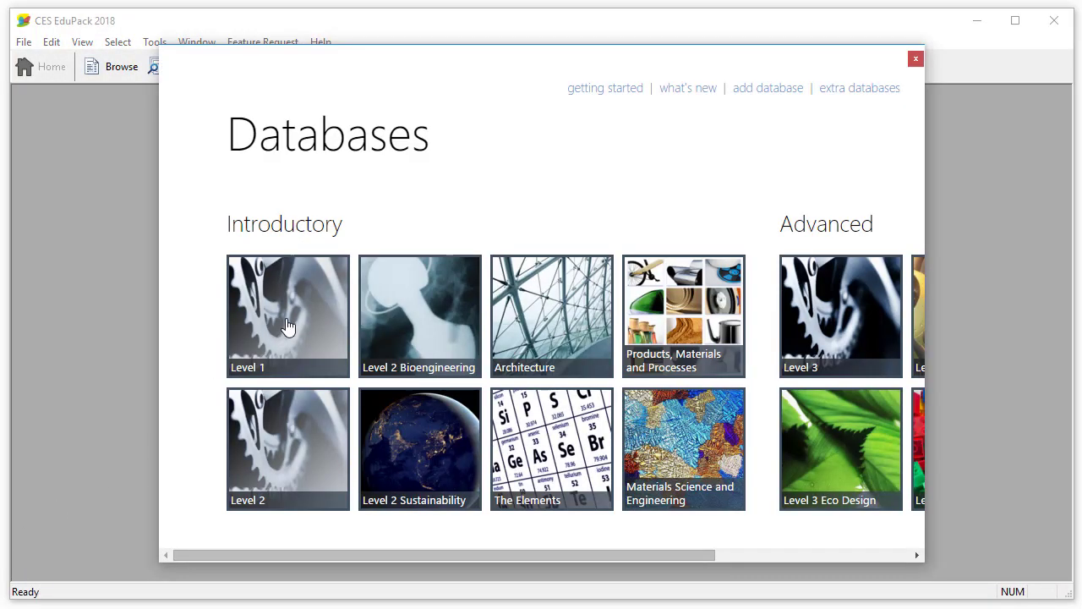
Open the Level 1 database and plot Young's modulus vs. Density for all 69 materials
{"action": "left_click", "coordinate": [288, 326]}
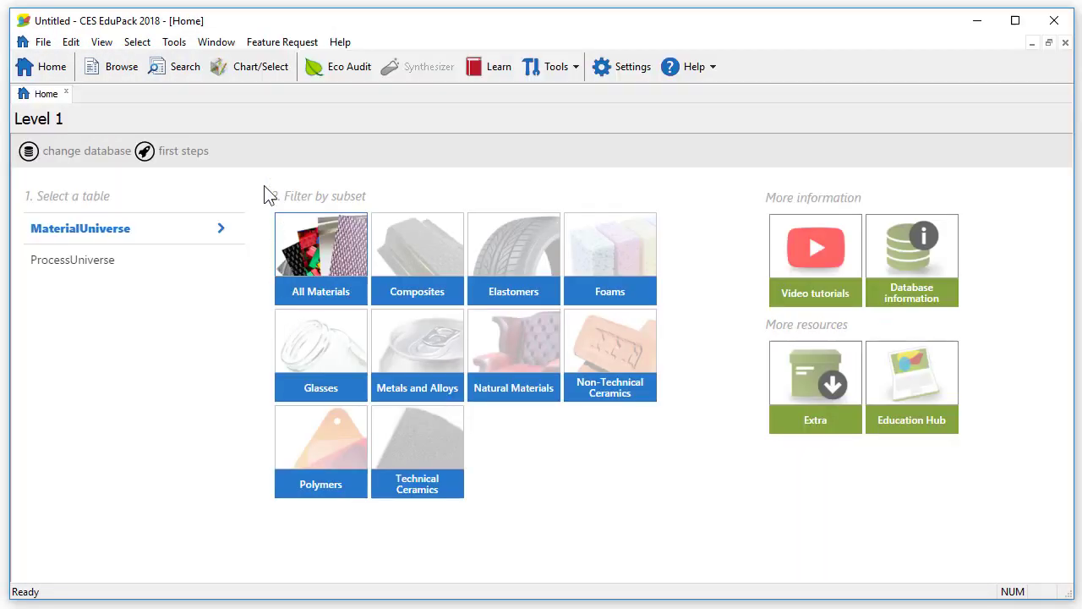
{"action": "left_click", "coordinate": [256, 73]}
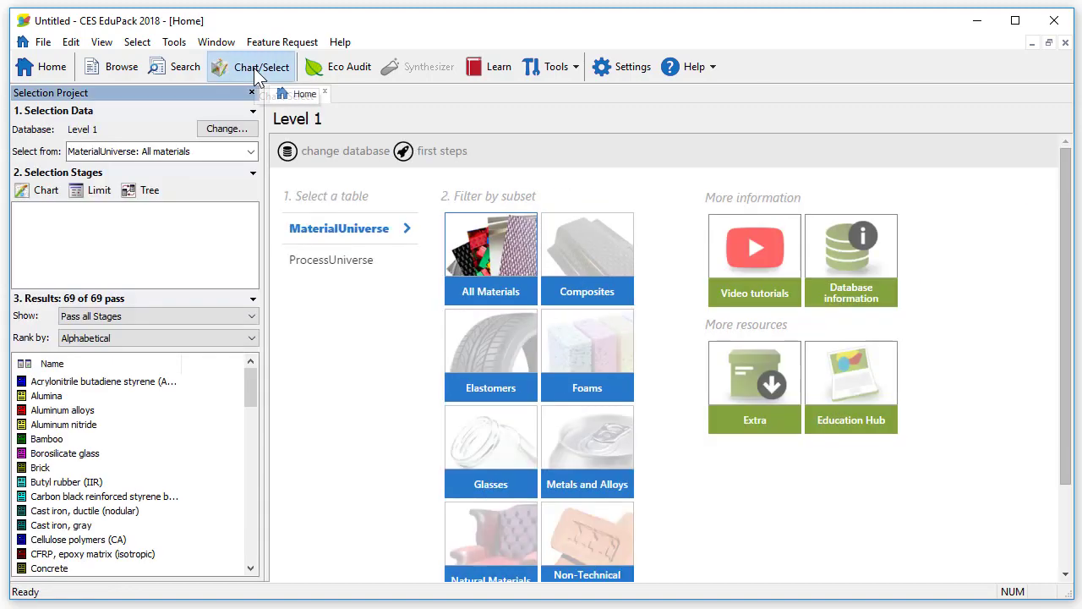
{"action": "left_click", "coordinate": [48, 195]}
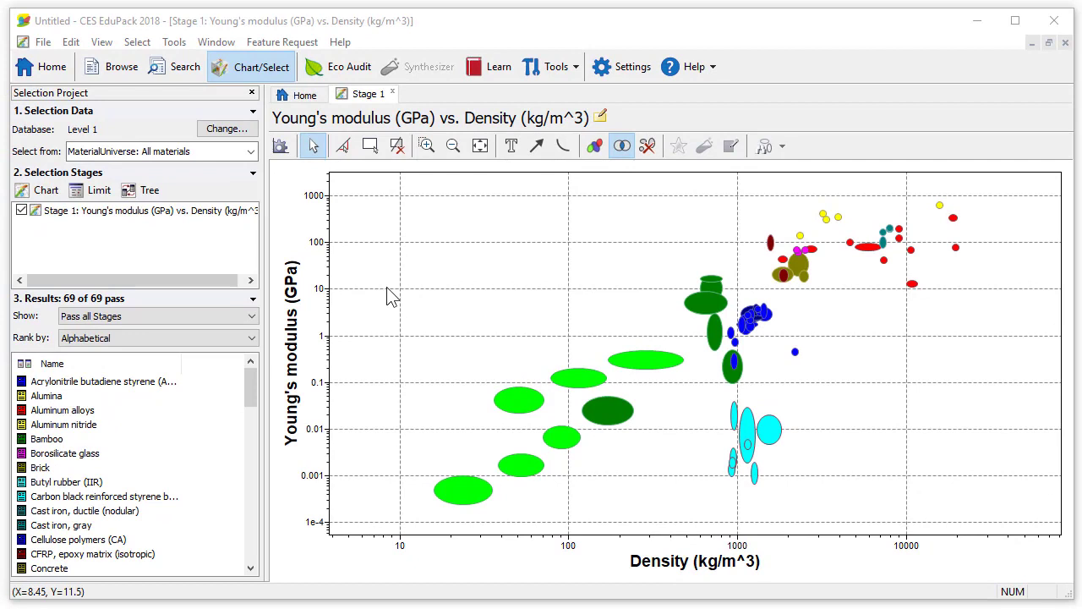
In Stage 1 settings, replace the Y-axis title with 'Stiffness', keeping logarithmic autoscale
{"action": "left_click", "coordinate": [283, 155]}
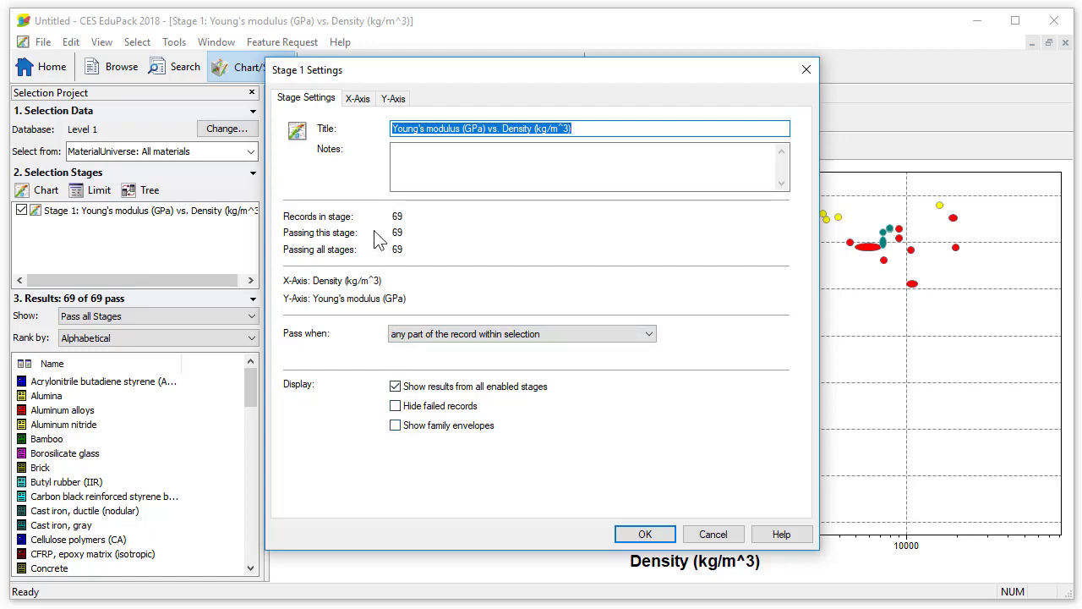
{"action": "left_click", "coordinate": [358, 107]}
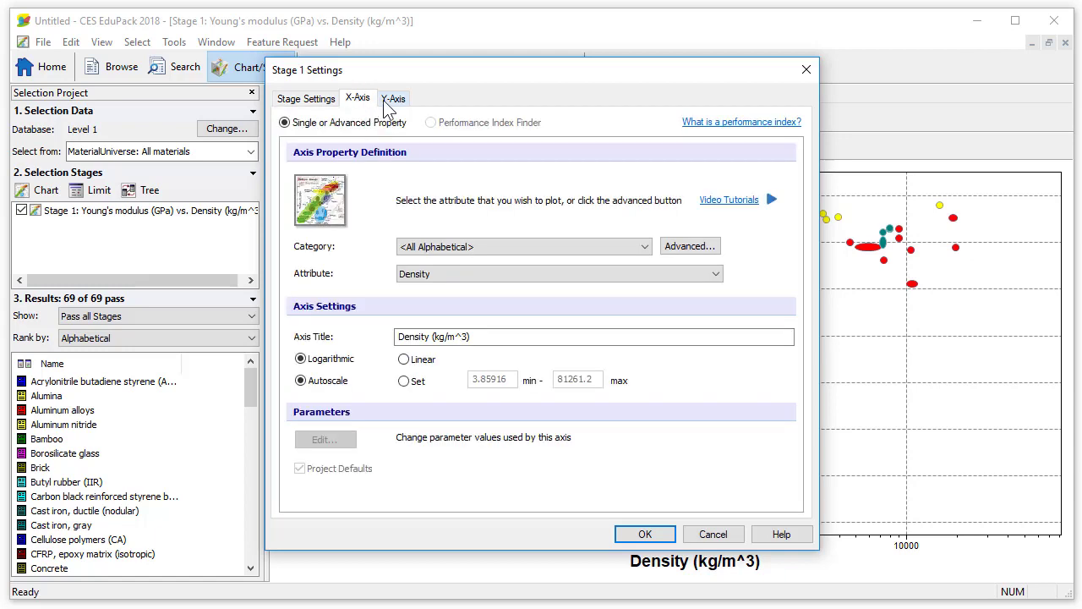
{"action": "left_click", "coordinate": [392, 100]}
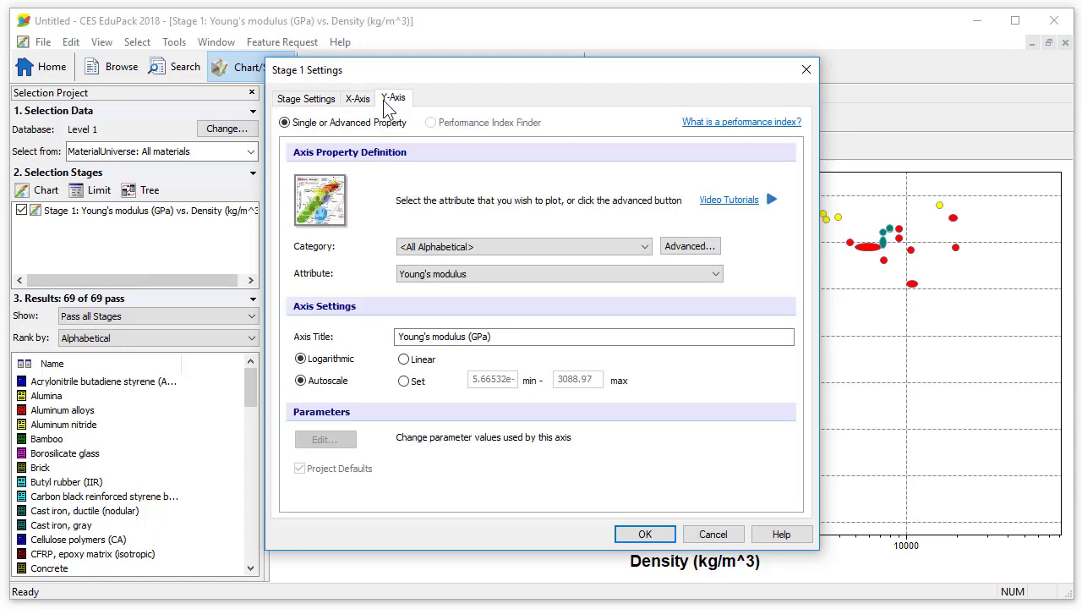
{"action": "left_click_drag", "start_coordinate": [505, 337], "coordinate": [394, 336]}
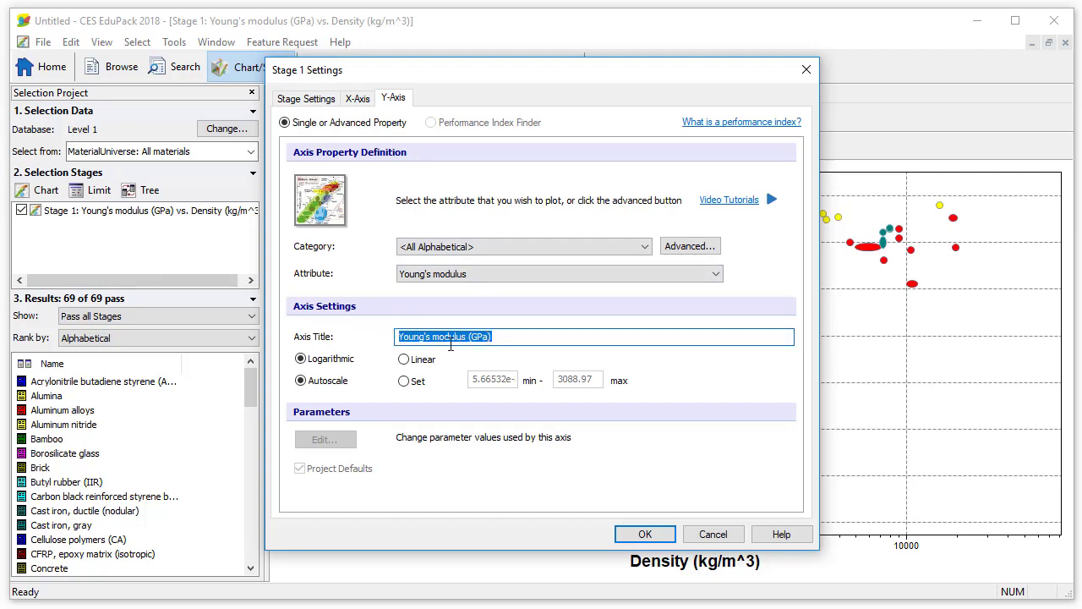
{"action": "type", "text": "Stiffness"}
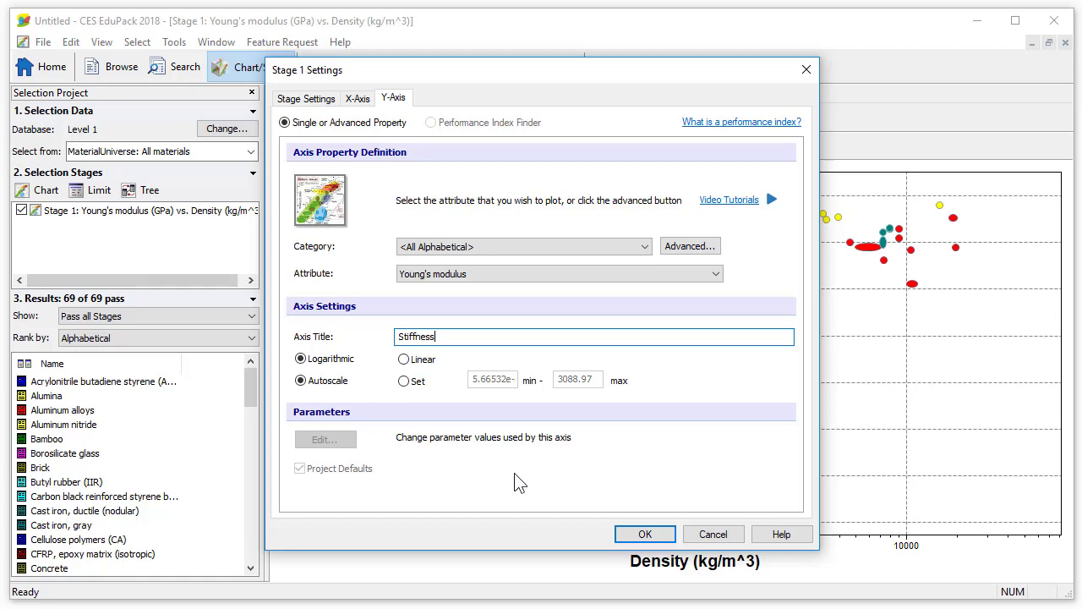
Apply the new axis title and label the Zinc alloys, Concrete, CFRP epoxy and foam bubbles
{"action": "left_click", "coordinate": [642, 536]}
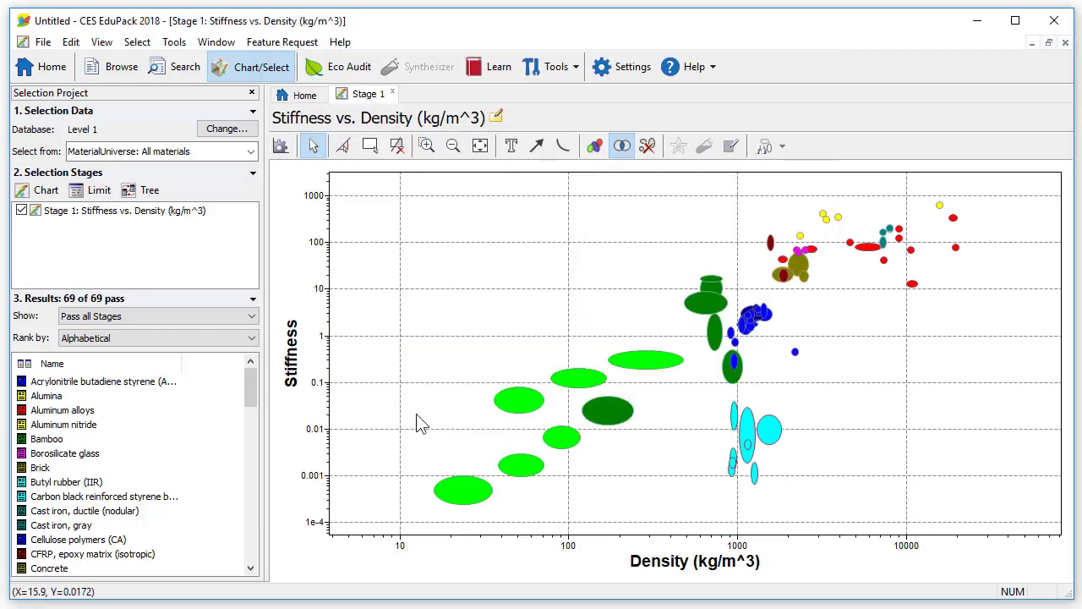
{"action": "key", "text": "Caps_Lock"}
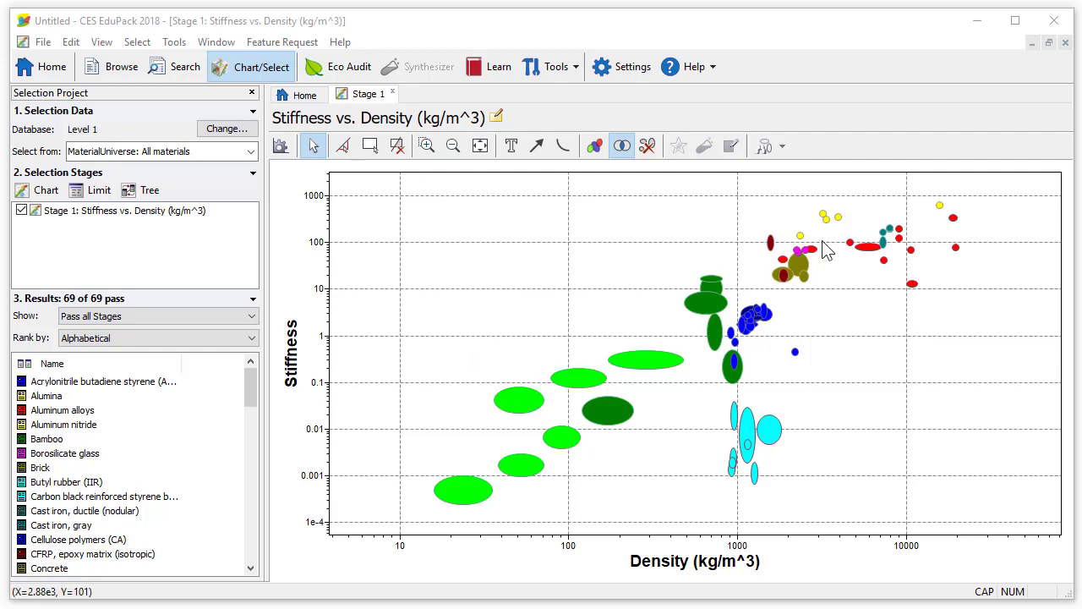
{"action": "left_click_drag", "start_coordinate": [871, 258], "coordinate": [900, 330]}
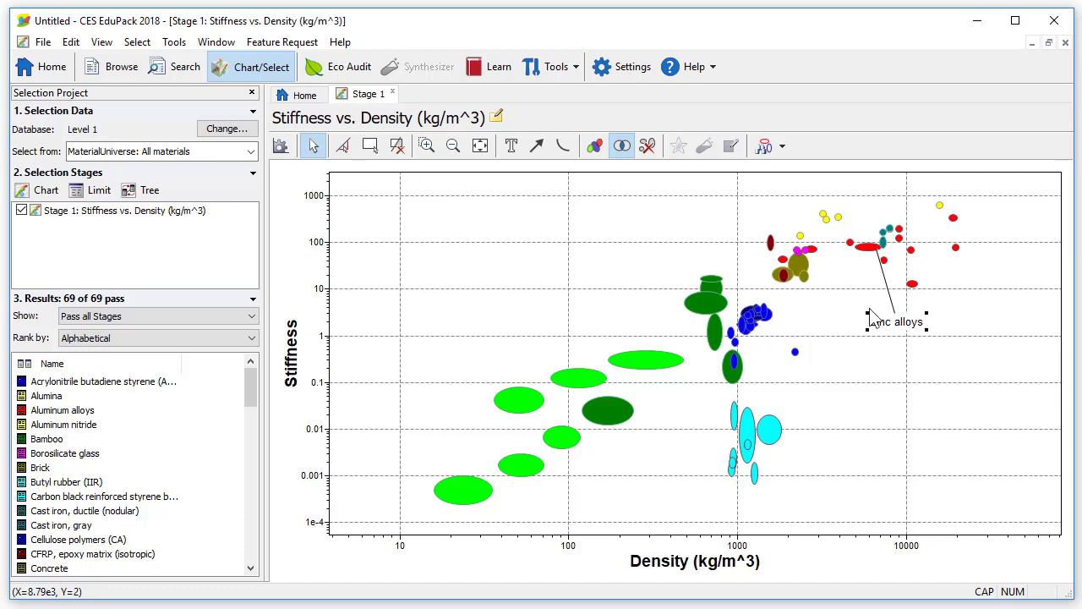
{"action": "left_click_drag", "start_coordinate": [802, 279], "coordinate": [842, 332]}
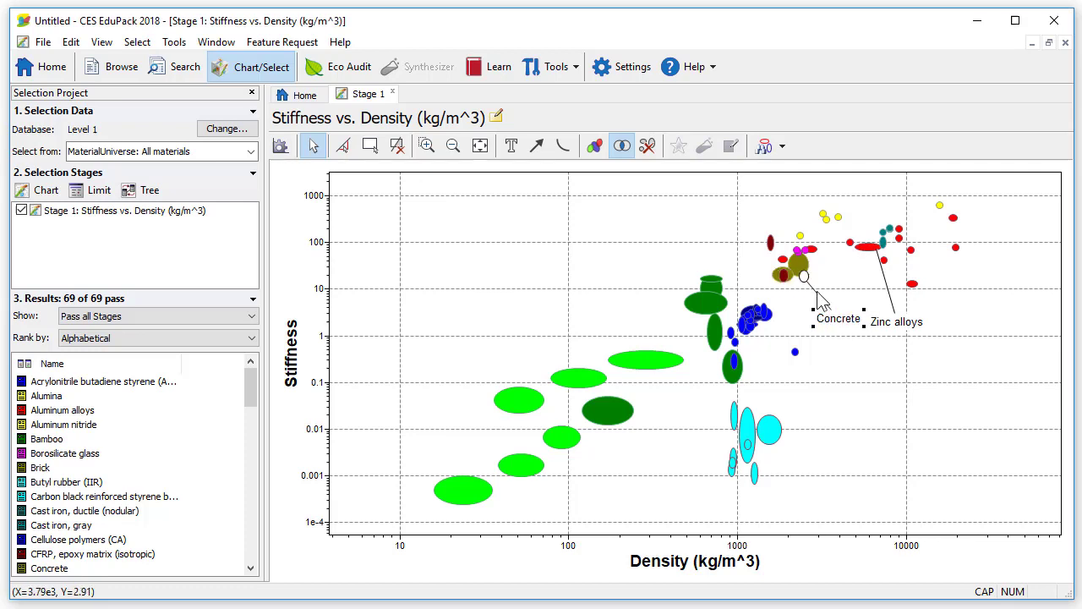
{"action": "left_click_drag", "start_coordinate": [768, 242], "coordinate": [664, 225]}
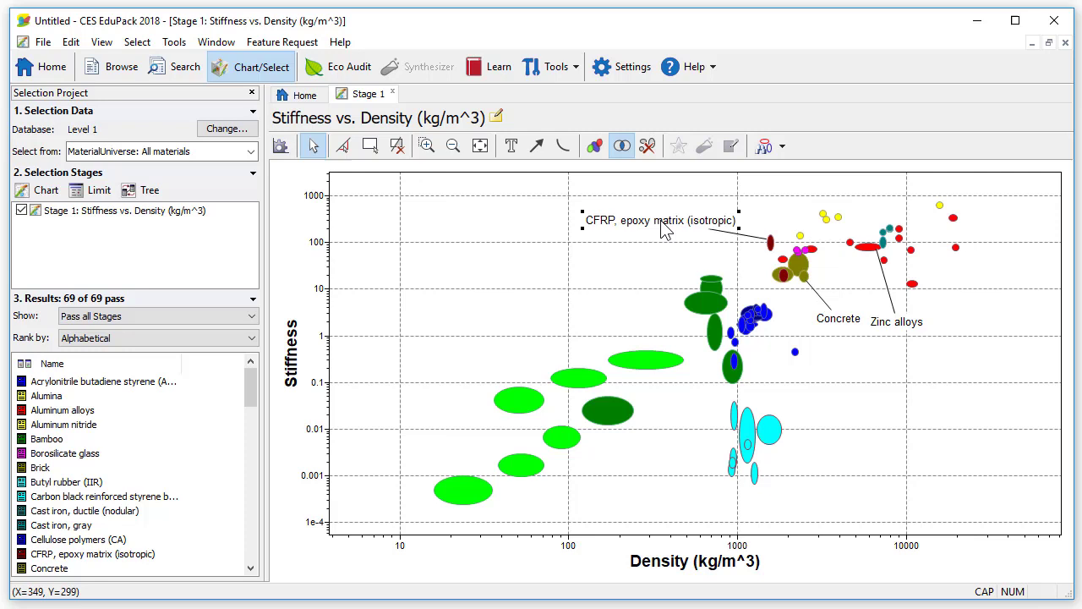
{"action": "left_click_drag", "start_coordinate": [651, 358], "coordinate": [541, 329]}
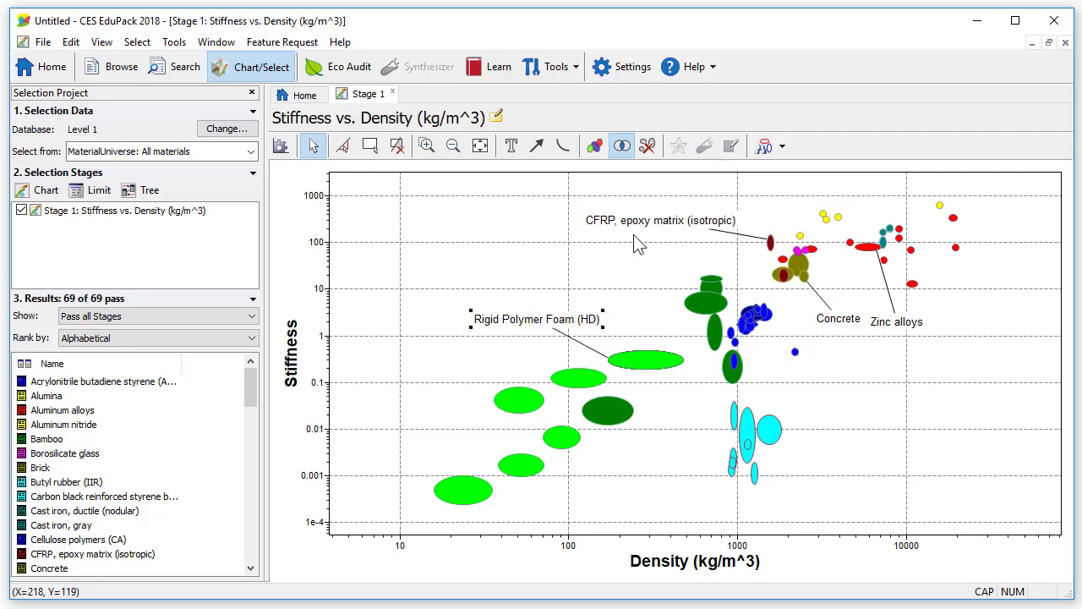
View the CFRP, epoxy matrix (isotropic) datasheet, then select all material labels on Stage 1
{"action": "mouse_move", "coordinate": [660, 235]}
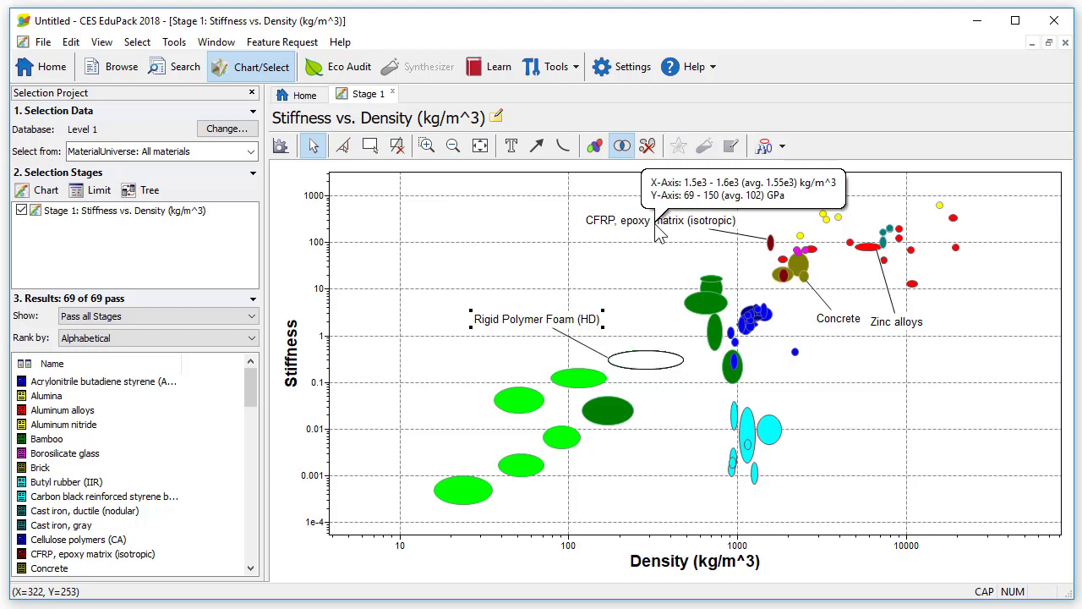
{"action": "double_click", "coordinate": [656, 227]}
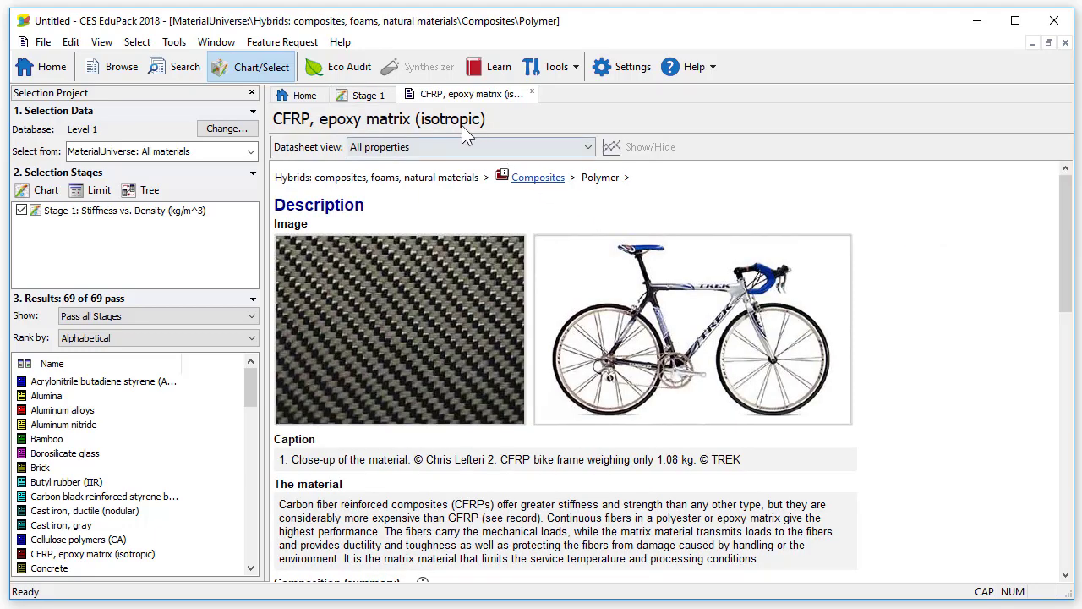
{"action": "left_click", "coordinate": [370, 99]}
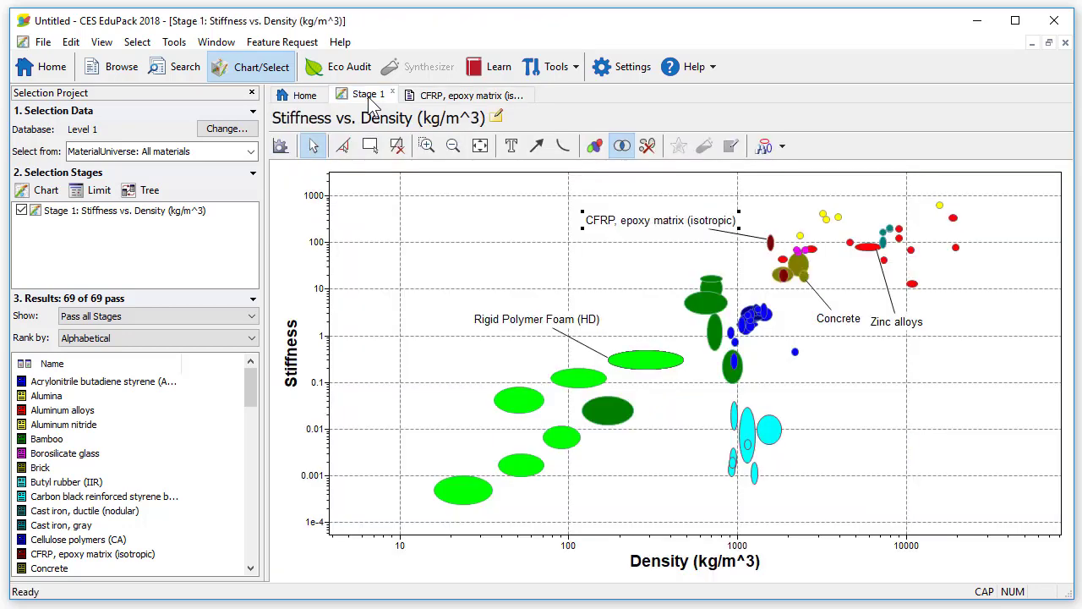
{"action": "mouse_move", "coordinate": [395, 178]}
{"action": "left_mouse_down"}
{"action": "mouse_move", "coordinate": [536, 242]}
{"action": "mouse_move", "coordinate": [718, 372]}
{"action": "mouse_move", "coordinate": [1056, 520]}
{"action": "left_mouse_up"}
Delete the material labels and add a slope-1 index line, shifted up so 45 of 69 pass
{"action": "key", "text": "Delete"}
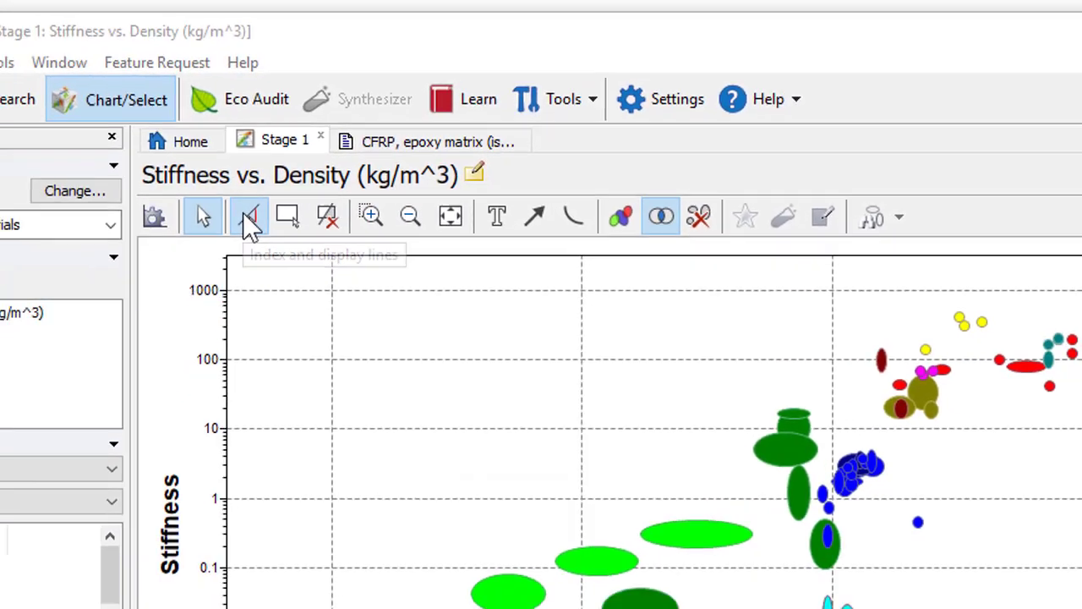
{"action": "left_click", "coordinate": [205, 254]}
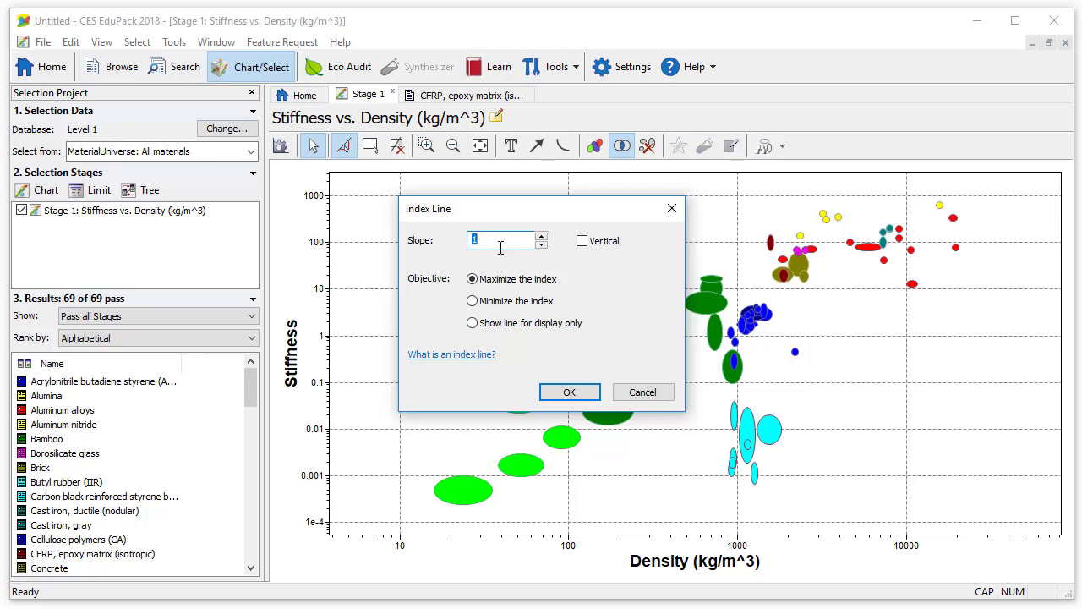
{"action": "left_click", "coordinate": [589, 401]}
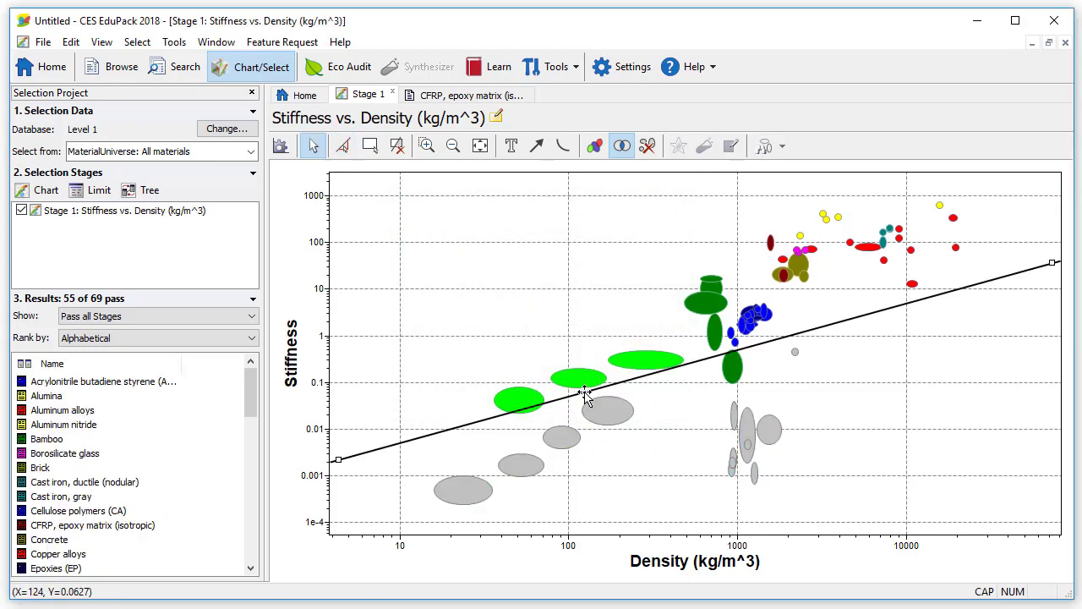
{"action": "left_click_drag", "start_coordinate": [585, 394], "coordinate": [580, 369]}
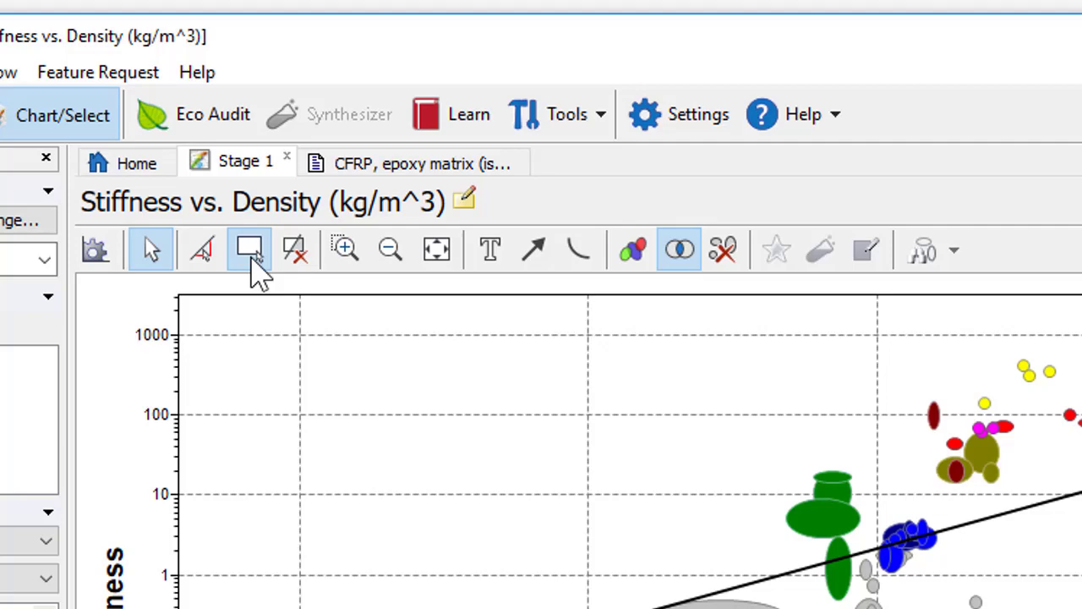
Box the stiff, dense materials at upper right, toggle hiding failed records, and delete the index line
{"action": "left_click", "coordinate": [370, 151]}
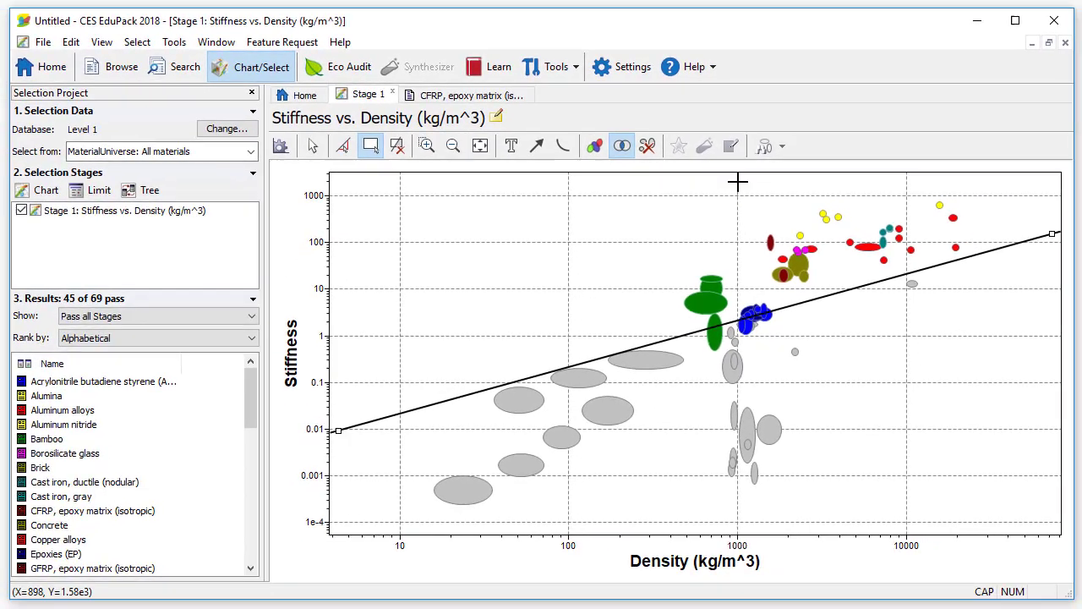
{"action": "mouse_move", "coordinate": [771, 175]}
{"action": "left_mouse_down"}
{"action": "mouse_move", "coordinate": [867, 251]}
{"action": "mouse_move", "coordinate": [1030, 303]}
{"action": "left_mouse_up"}
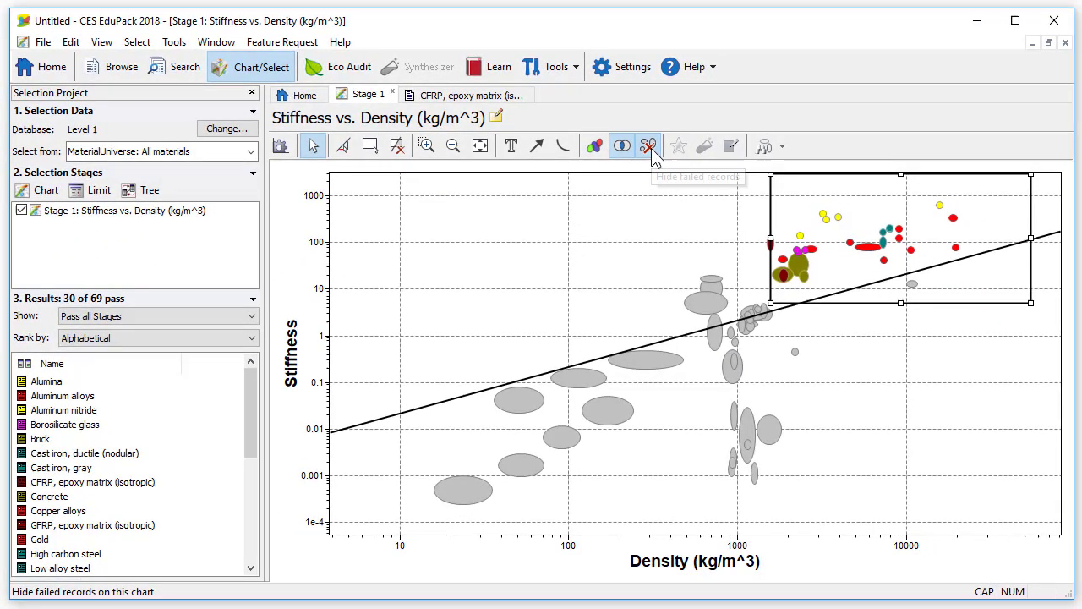
{"action": "left_click", "coordinate": [651, 150]}
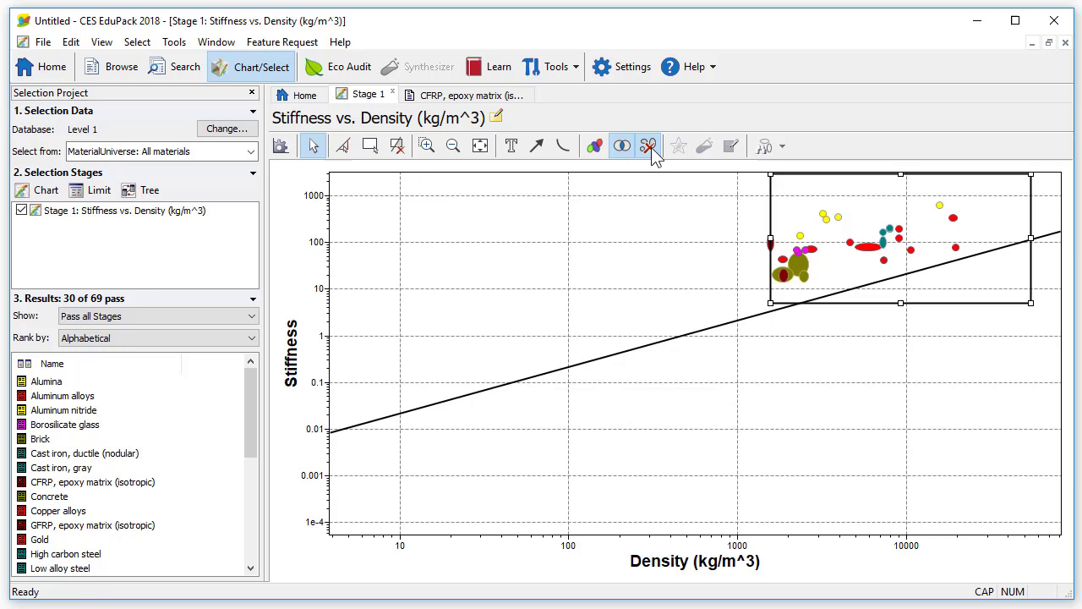
{"action": "left_click", "coordinate": [652, 151]}
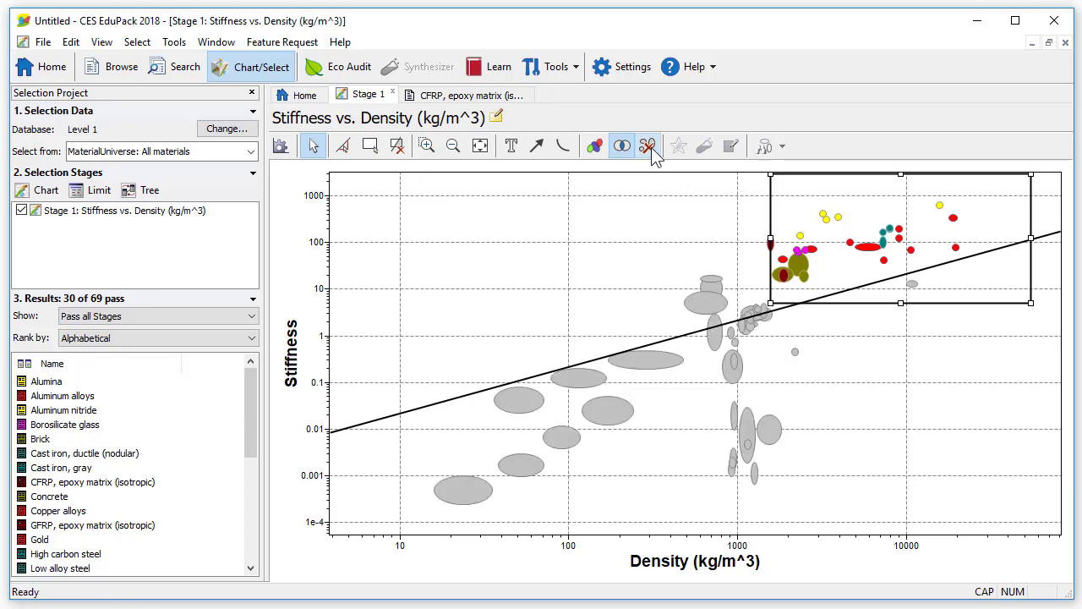
{"action": "left_click", "coordinate": [681, 337]}
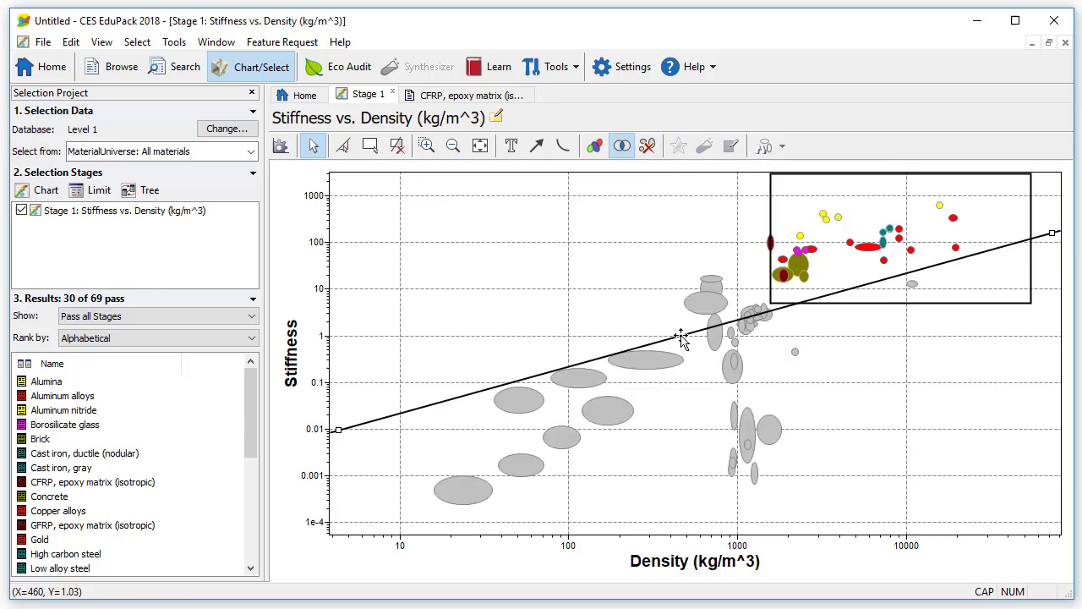
{"action": "key", "text": "Delete"}
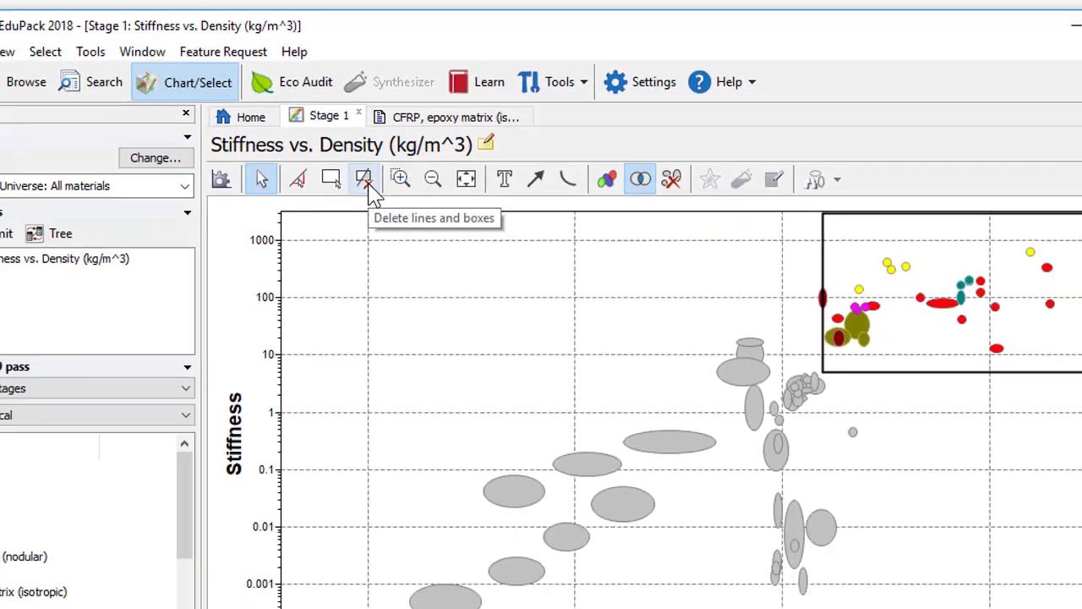
Remove the selection box, zoom into the bubbles near density 1000, then zoom out and autoscale
{"action": "left_click", "coordinate": [303, 255]}
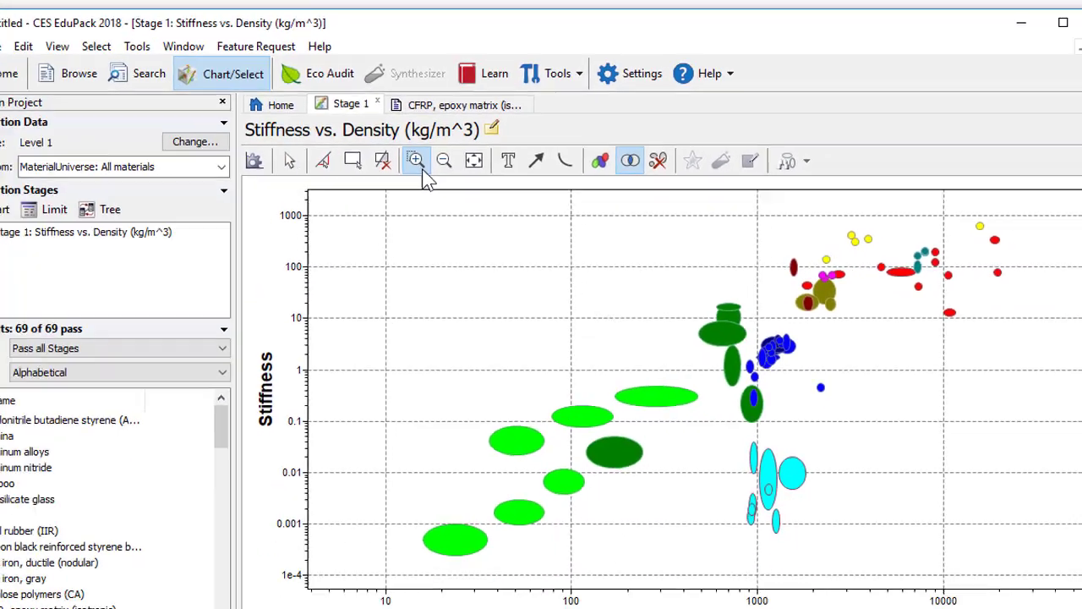
{"action": "left_click", "coordinate": [421, 169]}
{"action": "left_click", "coordinate": [775, 346]}
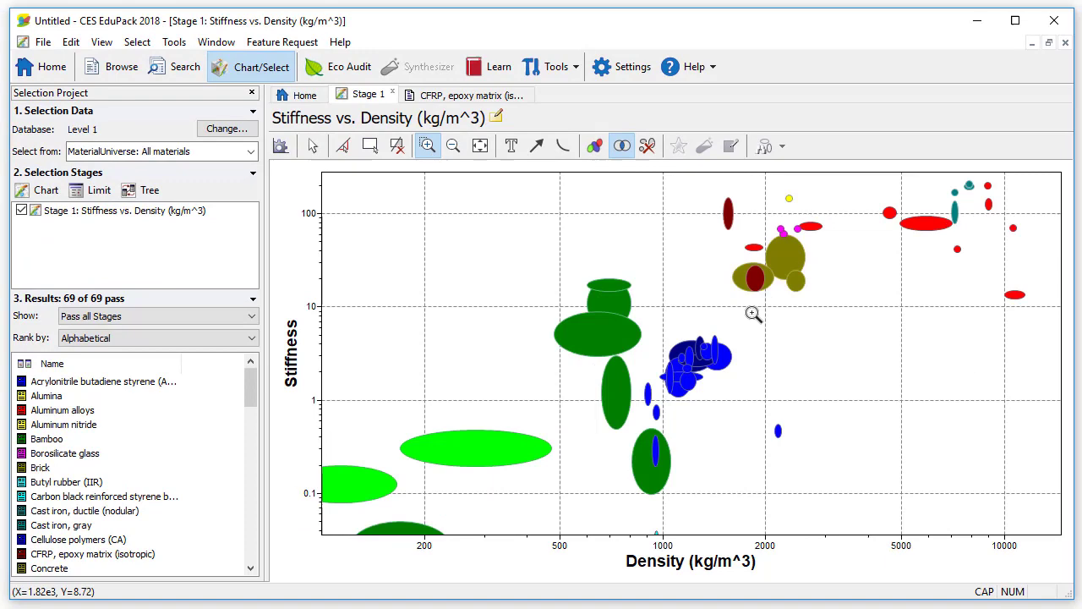
{"action": "left_click_drag", "start_coordinate": [591, 302], "coordinate": [822, 481]}
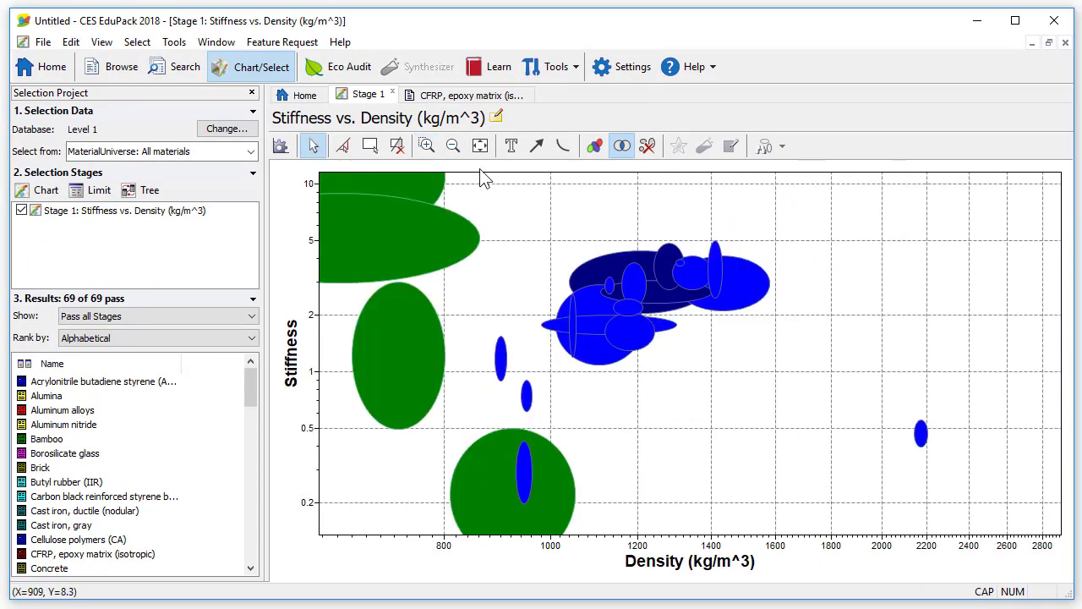
{"action": "left_click", "coordinate": [454, 146]}
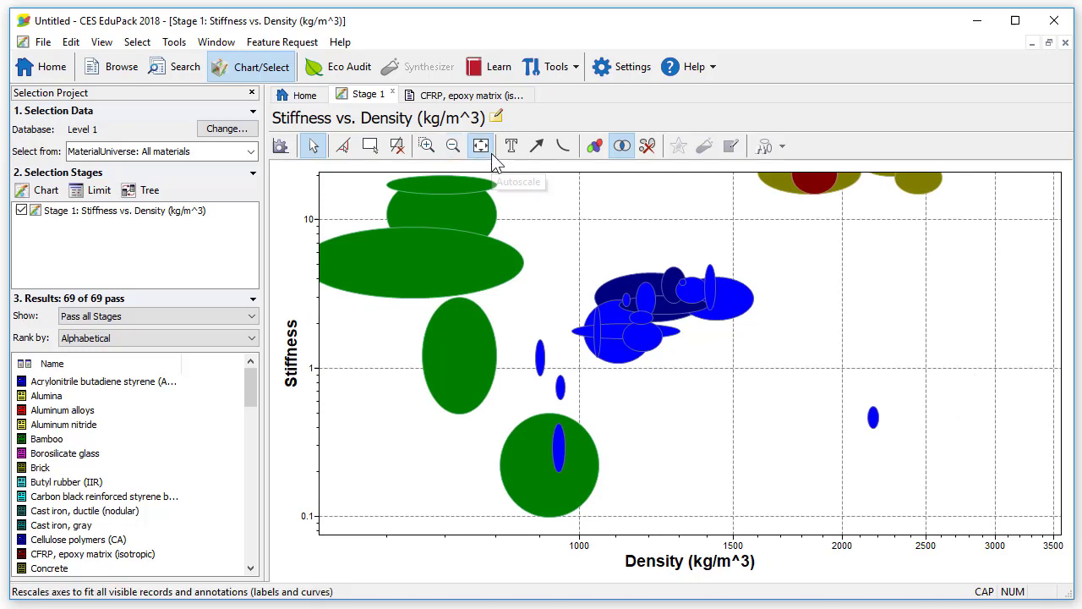
{"action": "left_click", "coordinate": [480, 147]}
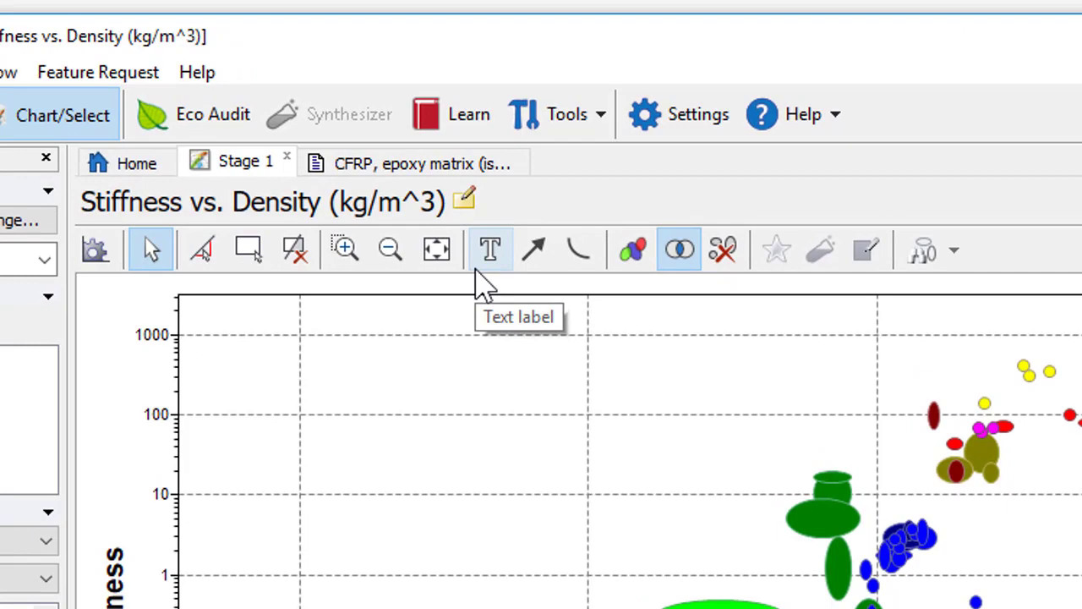
Place a 'Chart 1' text label at the plot's top-left and nudge it slightly right
{"action": "left_click", "coordinate": [478, 269]}
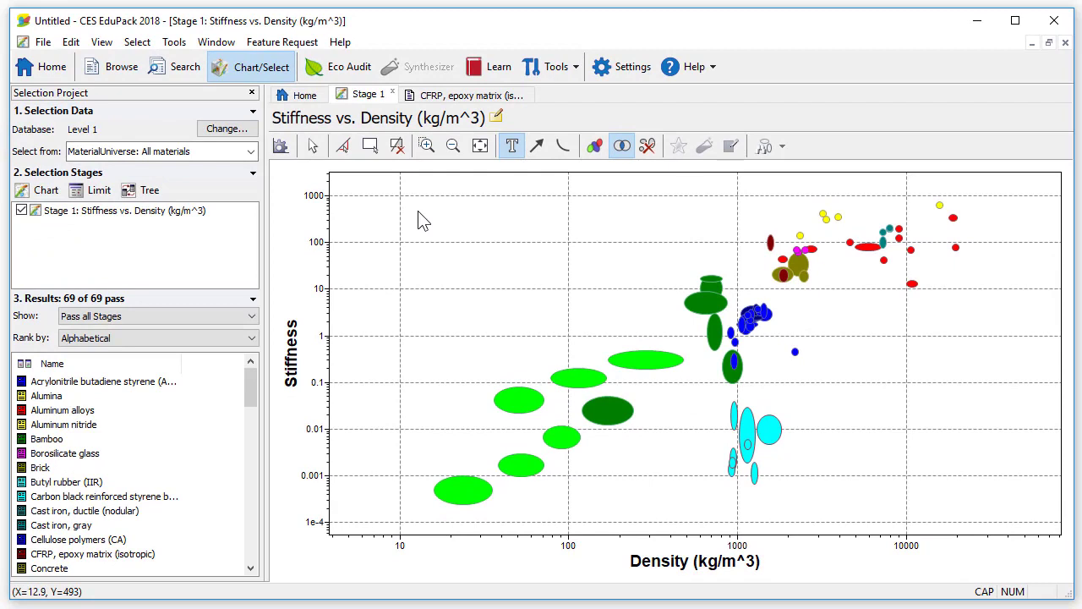
{"action": "left_click", "coordinate": [418, 212]}
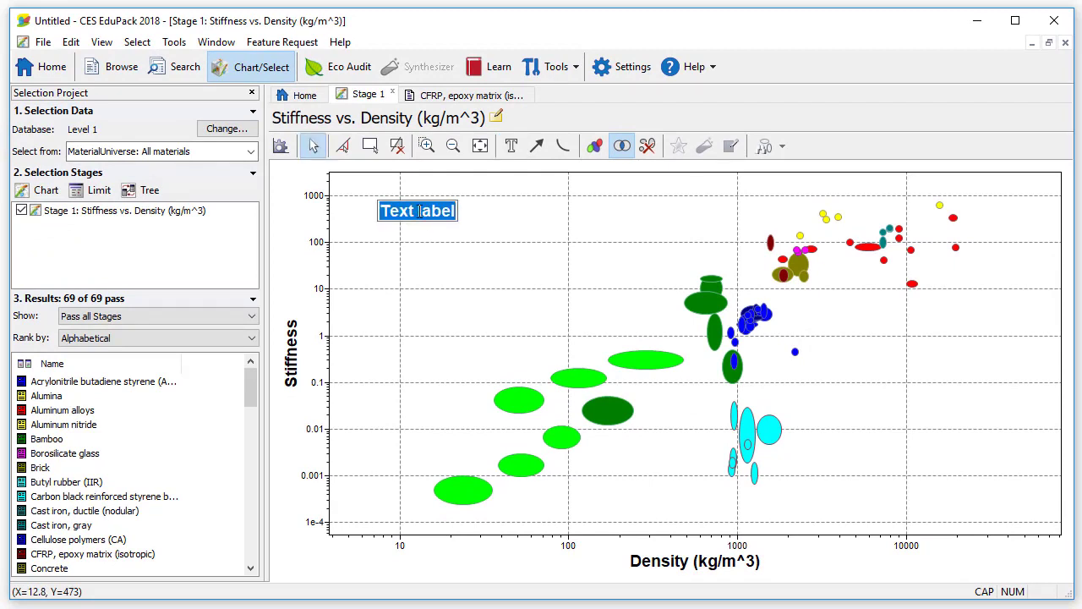
{"action": "key", "text": "Caps_Lock"}
{"action": "key", "text": "BackSpace"}
{"action": "type", "text": "Chart 1"}
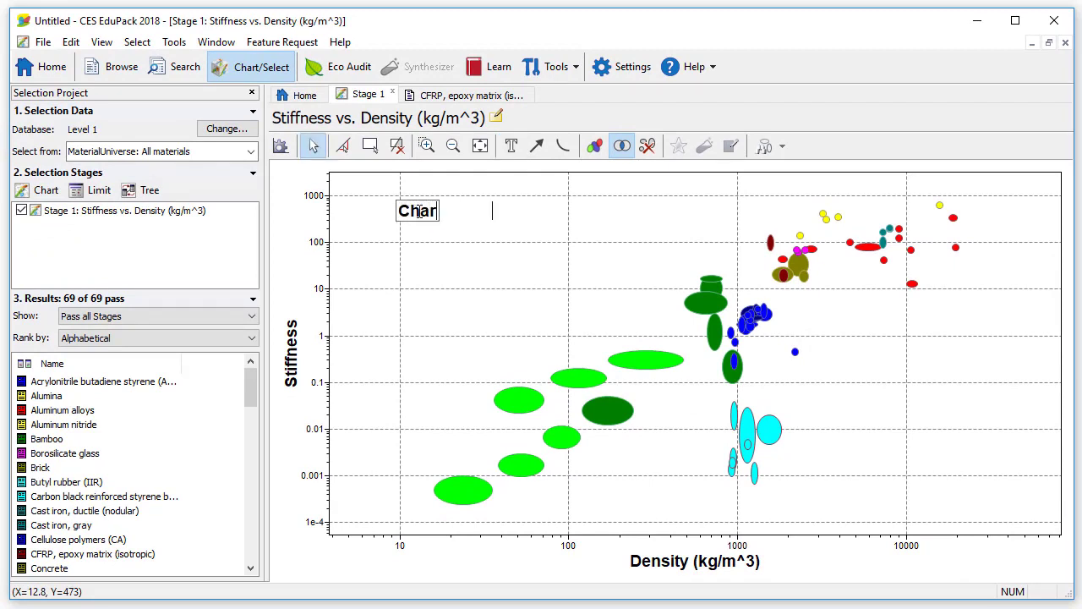
{"action": "left_click", "coordinate": [471, 236]}
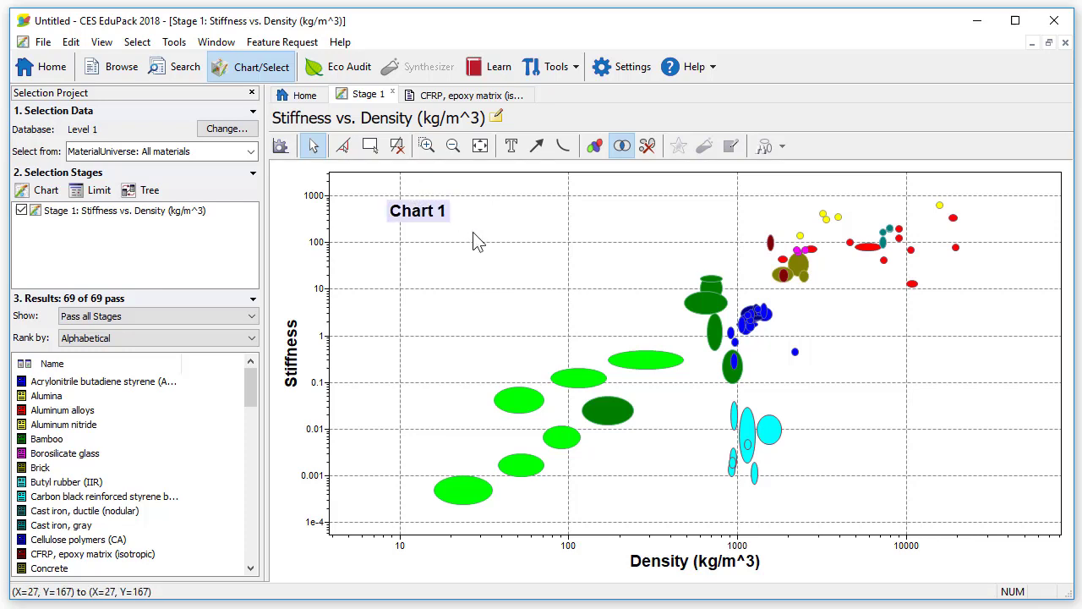
{"action": "left_click", "coordinate": [437, 224]}
{"action": "left_click_drag", "start_coordinate": [453, 222], "coordinate": [458, 221]}
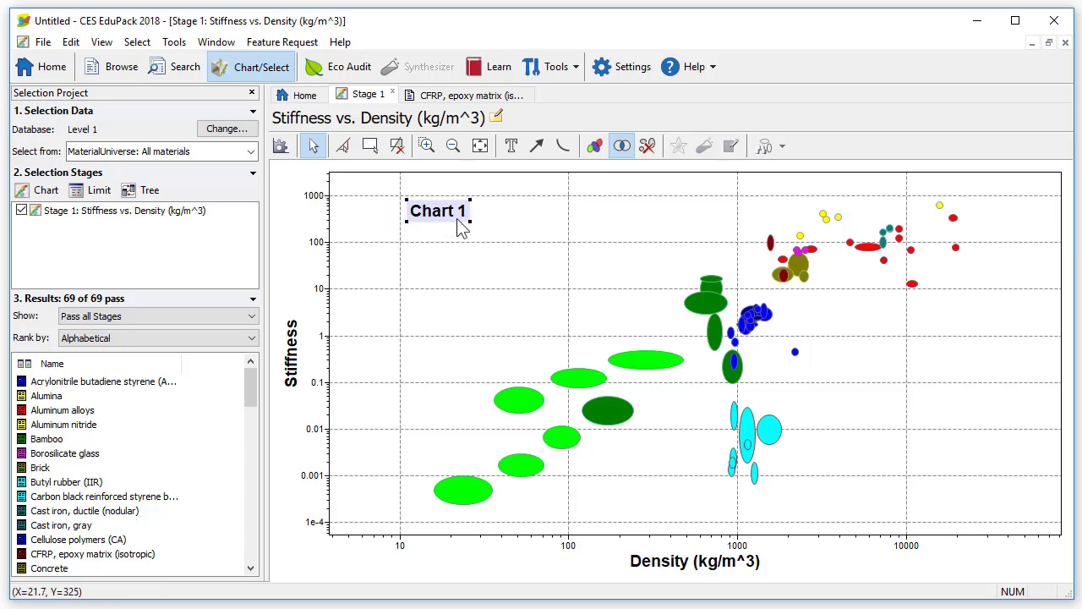
{"action": "right_click", "coordinate": [457, 224]}
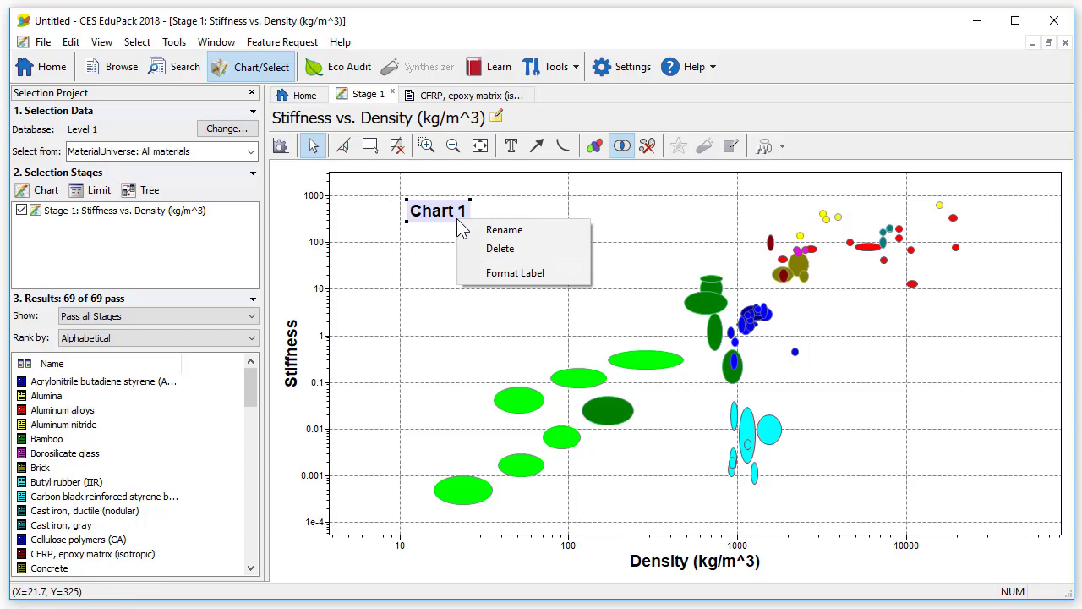
Draw an arrow at the lone blue point and trace an outline around the light green foam bubbles
{"action": "left_click", "coordinate": [485, 205]}
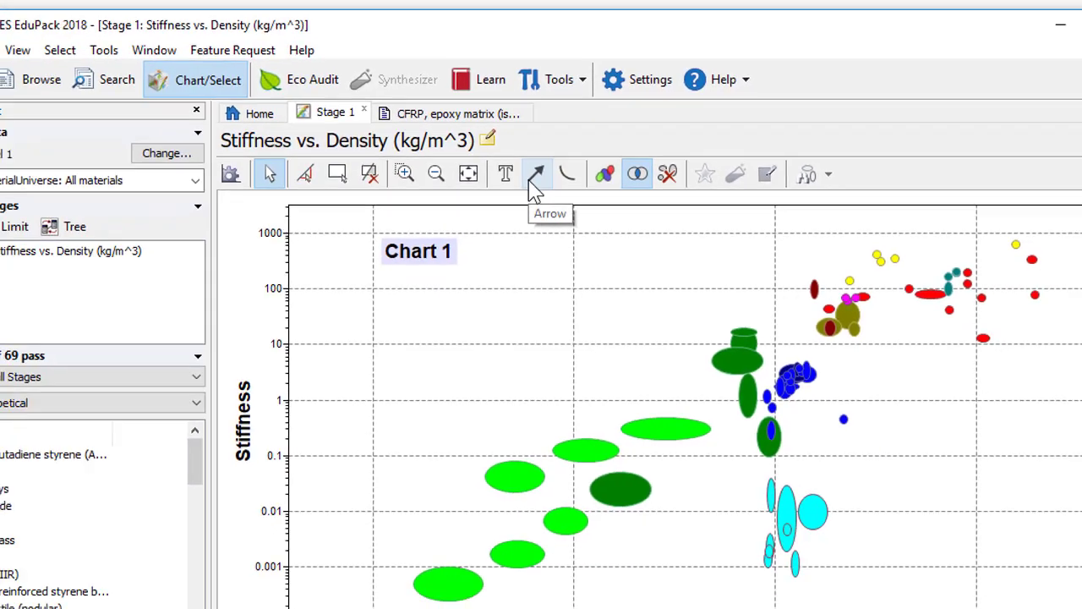
{"action": "left_click", "coordinate": [537, 146]}
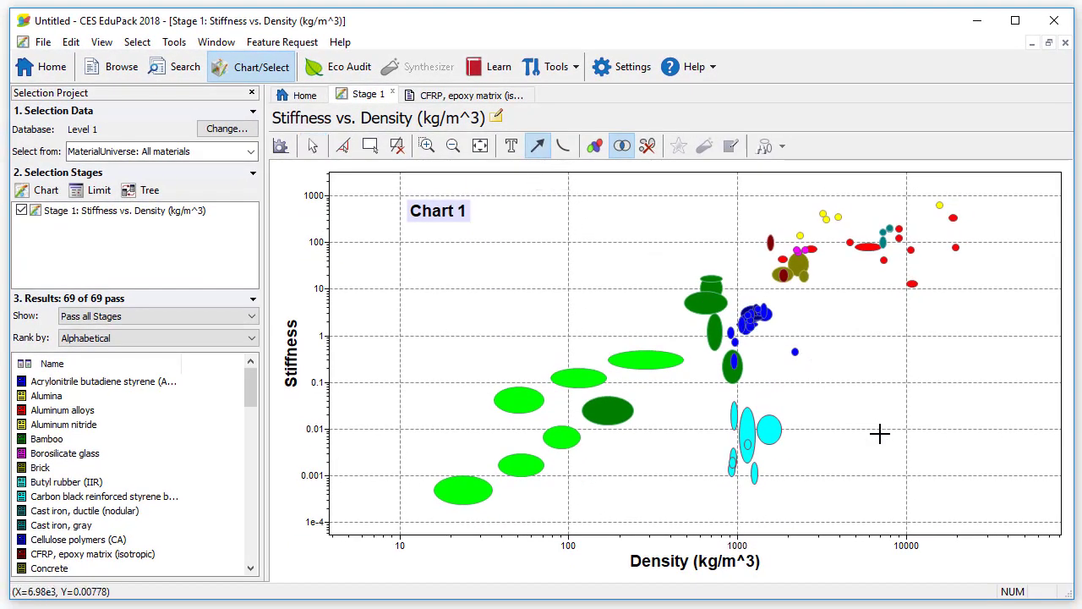
{"action": "mouse_move", "coordinate": [879, 433]}
{"action": "left_mouse_down"}
{"action": "mouse_move", "coordinate": [790, 357]}
{"action": "mouse_move", "coordinate": [799, 359]}
{"action": "left_mouse_up"}
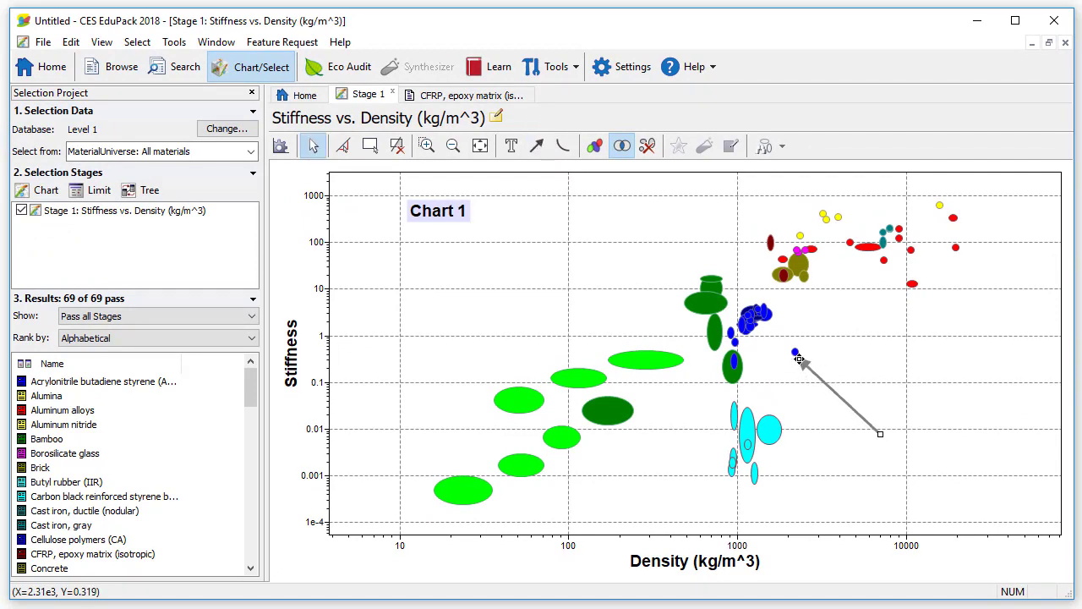
{"action": "left_click", "coordinate": [561, 149]}
{"action": "left_click", "coordinate": [474, 399]}
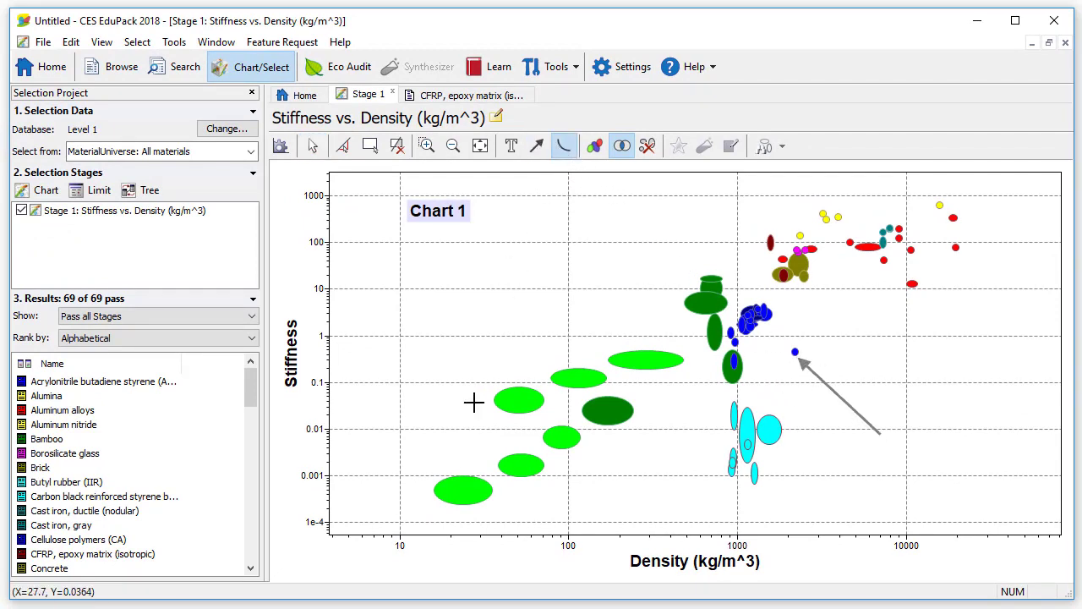
{"action": "left_click", "coordinate": [549, 349]}
{"action": "mouse_move", "coordinate": [640, 340]}
{"action": "left_mouse_down"}
{"action": "mouse_move", "coordinate": [697, 372]}
{"action": "mouse_move", "coordinate": [575, 411]}
{"action": "mouse_move", "coordinate": [571, 479]}
{"action": "mouse_move", "coordinate": [459, 514]}
{"action": "mouse_move", "coordinate": [431, 462]}
{"action": "mouse_move", "coordinate": [527, 417]}
{"action": "mouse_move", "coordinate": [478, 410]}
{"action": "left_mouse_up"}
Add a 'foams' text label left of the outline with an arrow pointing to it
{"action": "left_click", "coordinate": [511, 148]}
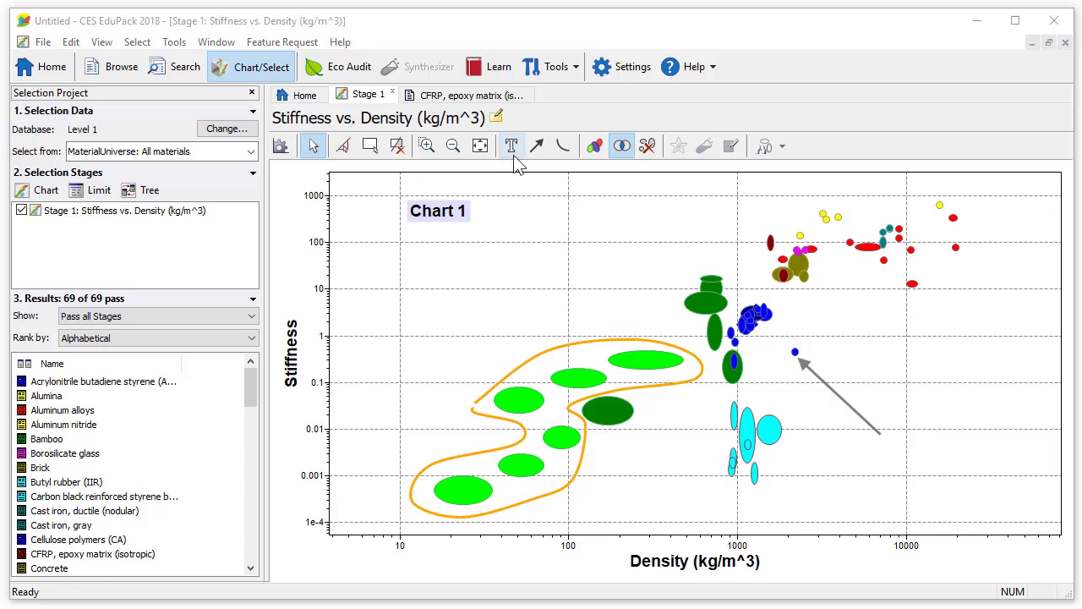
{"action": "left_click", "coordinate": [388, 328]}
{"action": "type", "text": "foams"}
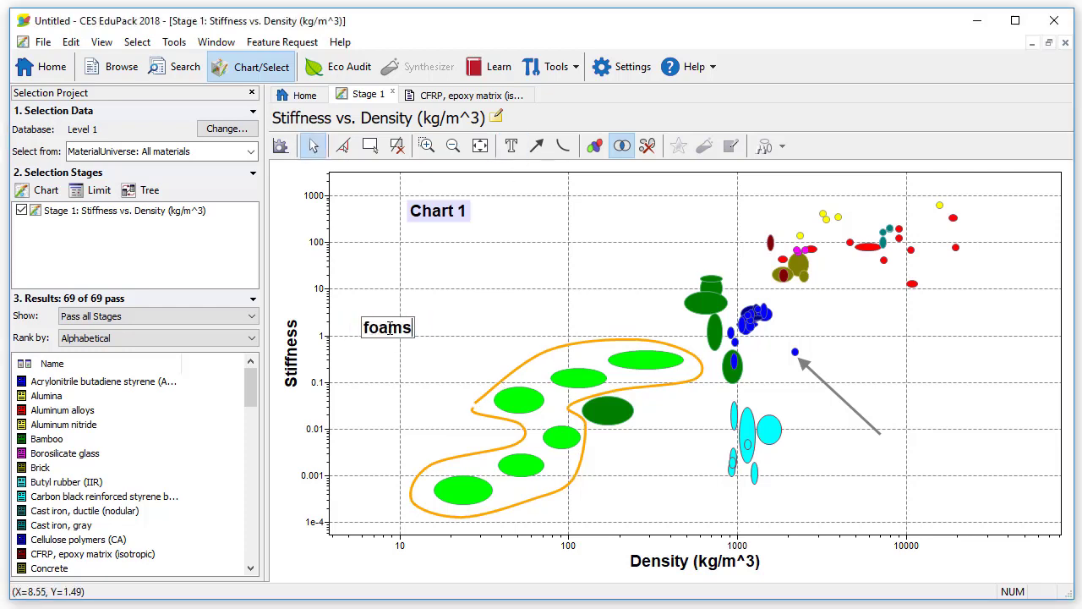
{"action": "key", "text": "Return"}
{"action": "left_click", "coordinate": [536, 145]}
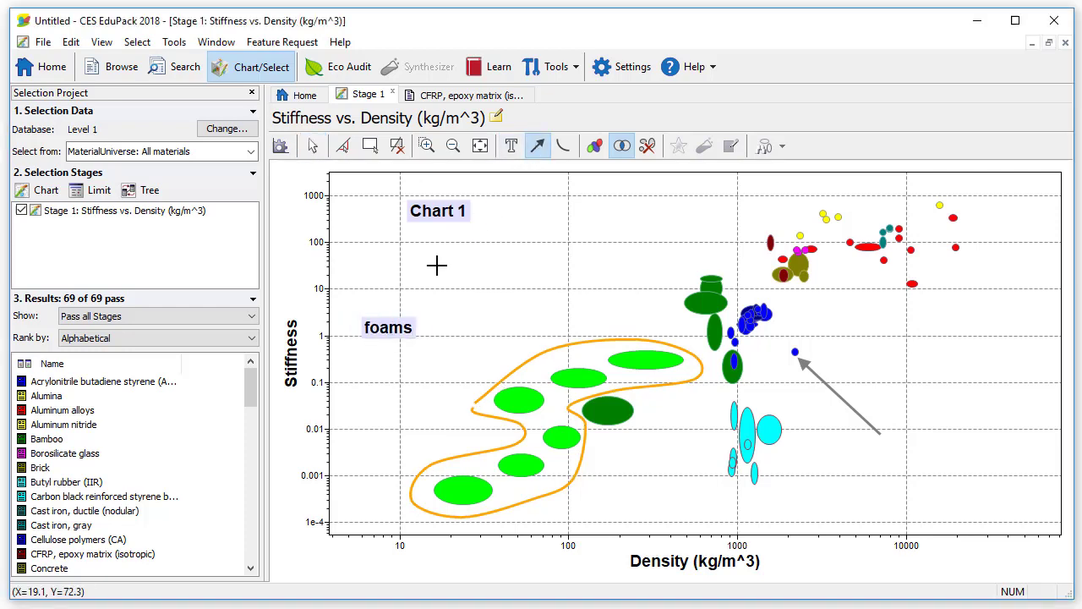
{"action": "left_click_drag", "start_coordinate": [421, 327], "coordinate": [496, 373]}
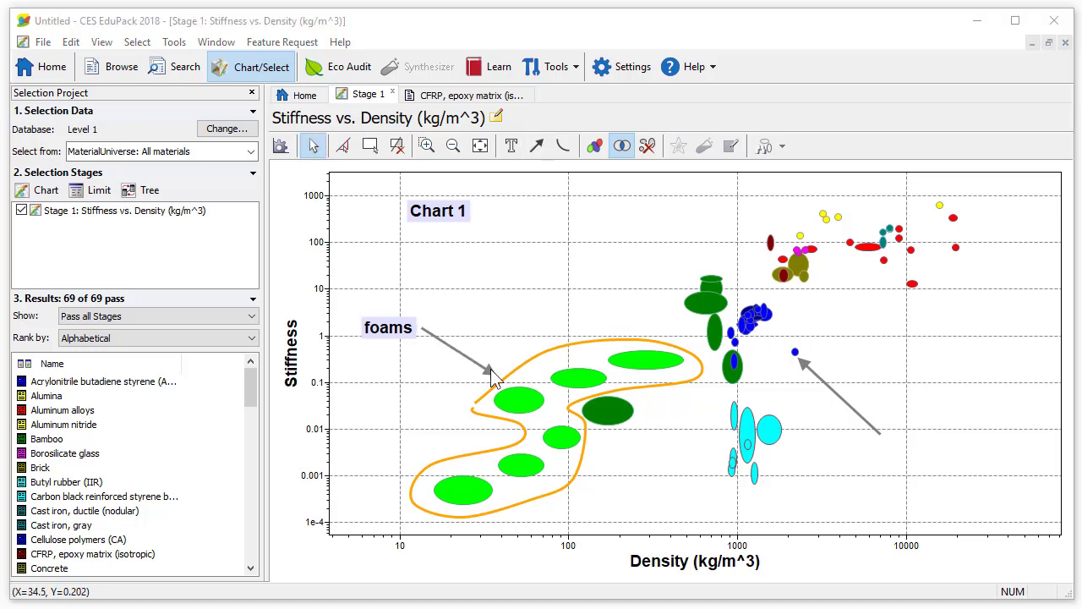
{"action": "left_click", "coordinate": [505, 377]}
Format the foam outline as a dashed blue line
{"action": "right_click", "coordinate": [502, 374]}
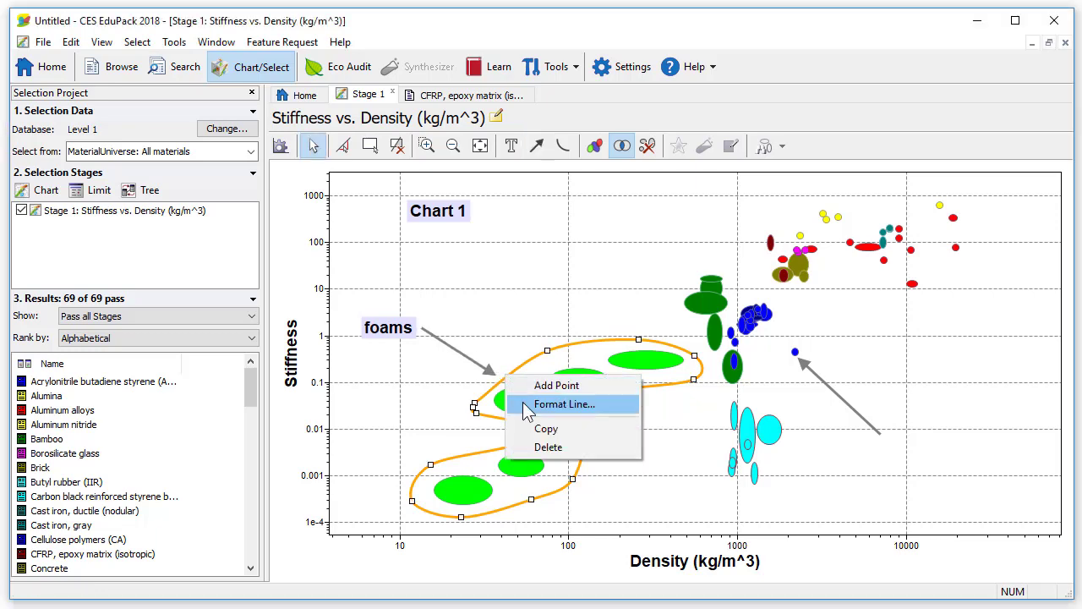
{"action": "left_click", "coordinate": [531, 401]}
{"action": "left_click", "coordinate": [506, 245]}
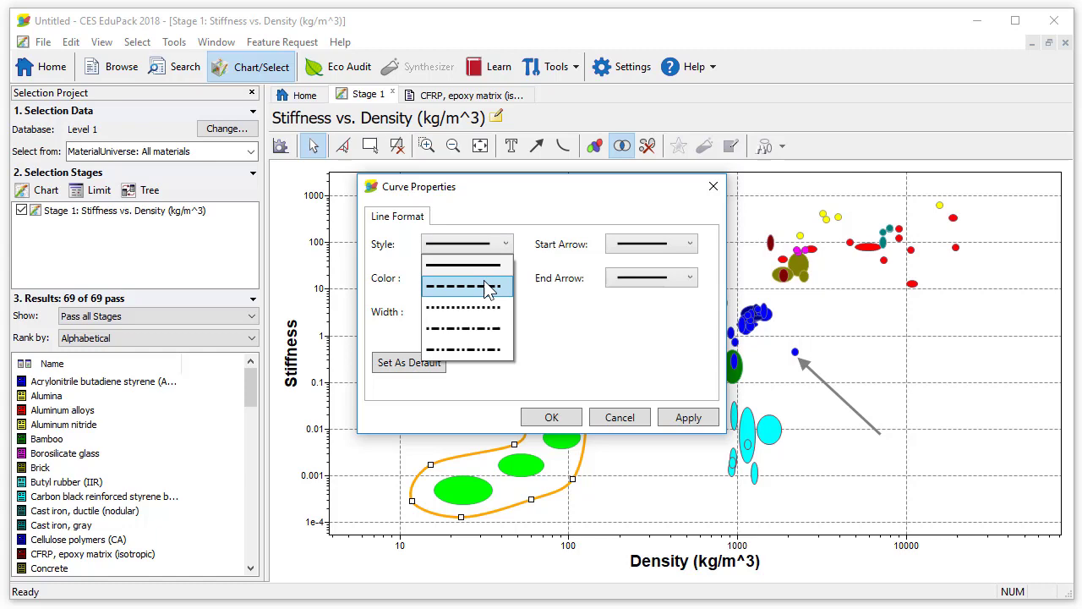
{"action": "left_click", "coordinate": [488, 283]}
{"action": "left_click", "coordinate": [486, 280]}
{"action": "left_click", "coordinate": [457, 409]}
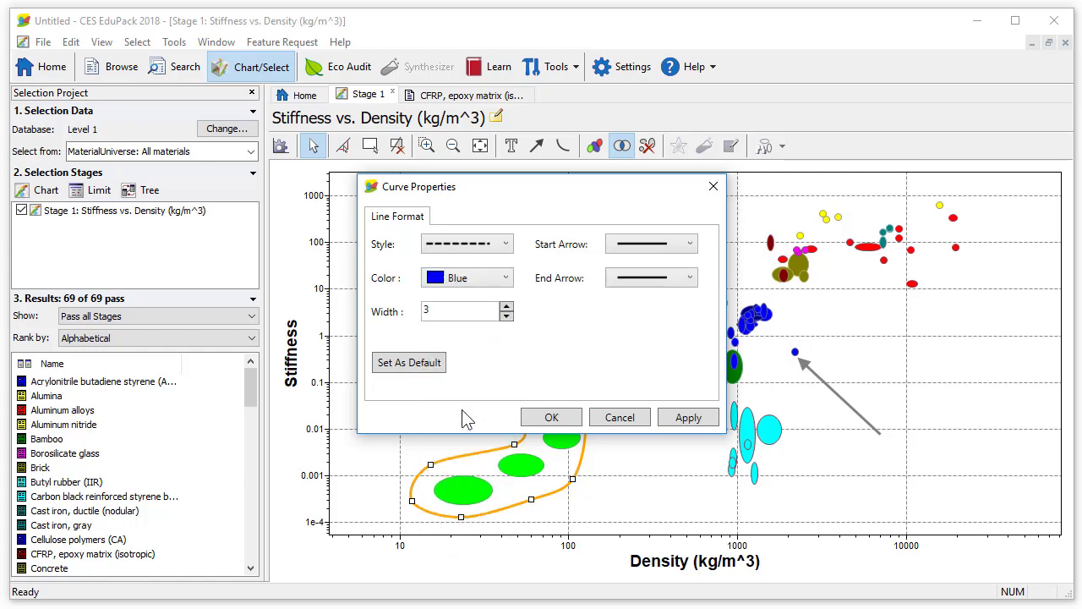
{"action": "left_click", "coordinate": [557, 421]}
Delete the blue-point arrow, the foam outline, the foams arrow and the foams label
{"action": "left_click", "coordinate": [639, 469]}
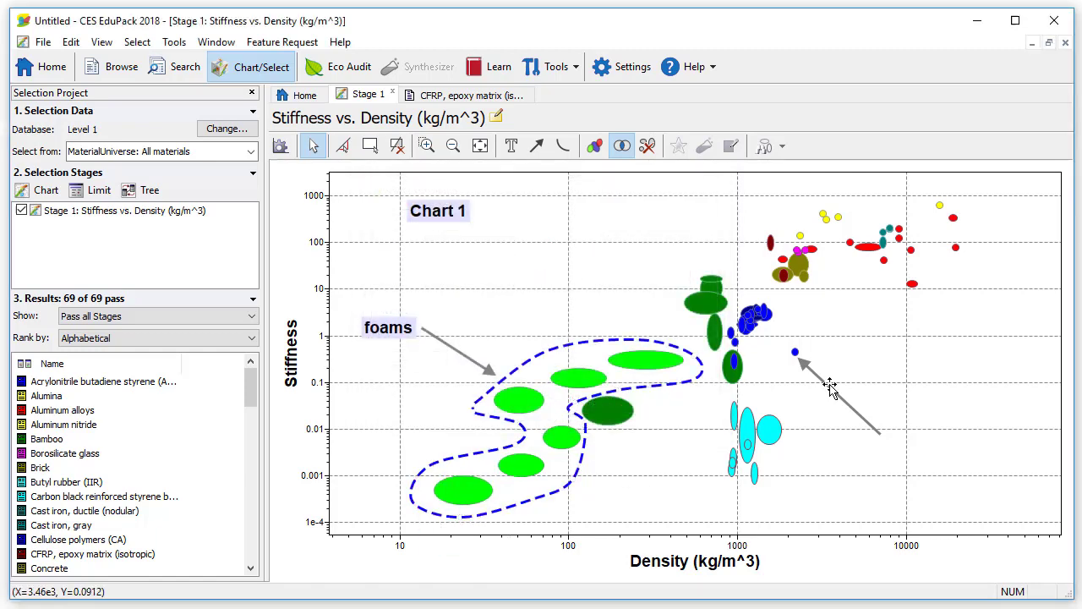
{"action": "key", "text": "Delete"}
{"action": "left_click", "coordinate": [657, 340]}
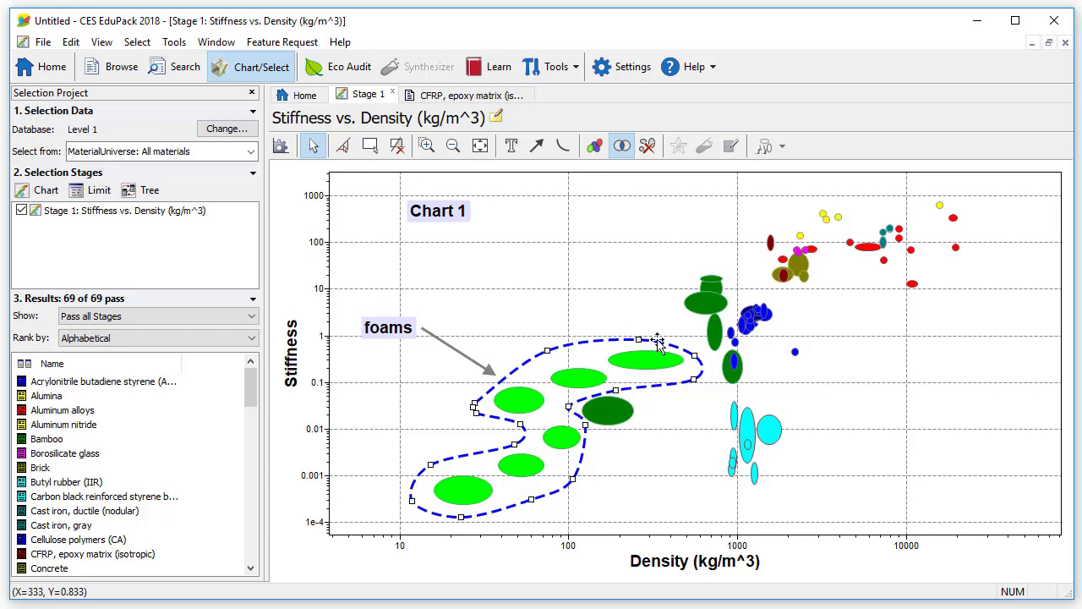
{"action": "key", "text": "Delete"}
{"action": "left_click", "coordinate": [469, 358]}
{"action": "key", "text": "Delete"}
{"action": "left_click", "coordinate": [394, 336]}
{"action": "key", "text": "Delete"}
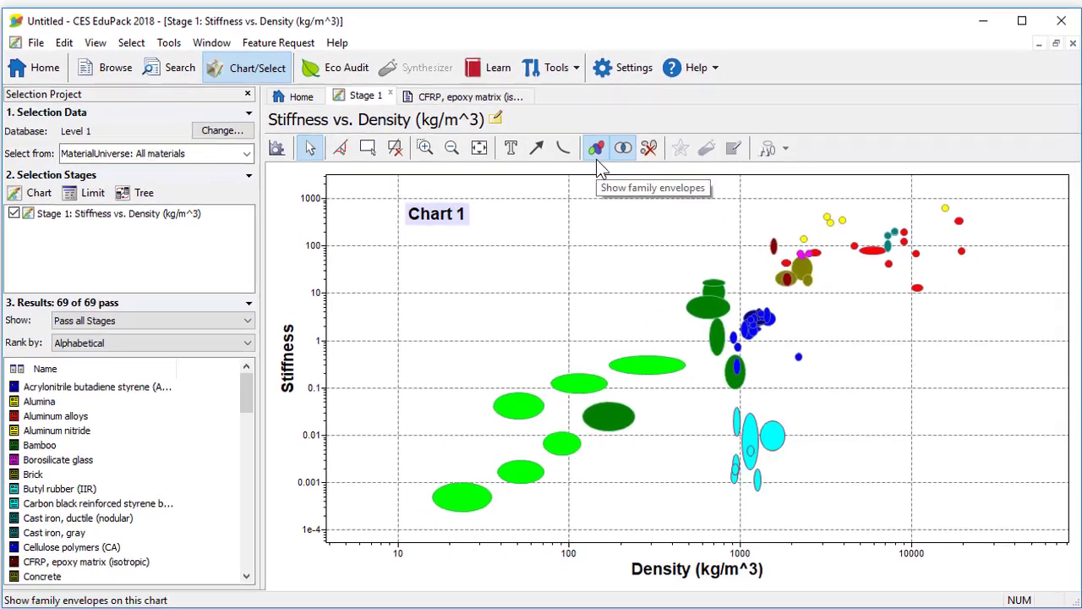
{"action": "left_click", "coordinate": [596, 153]}
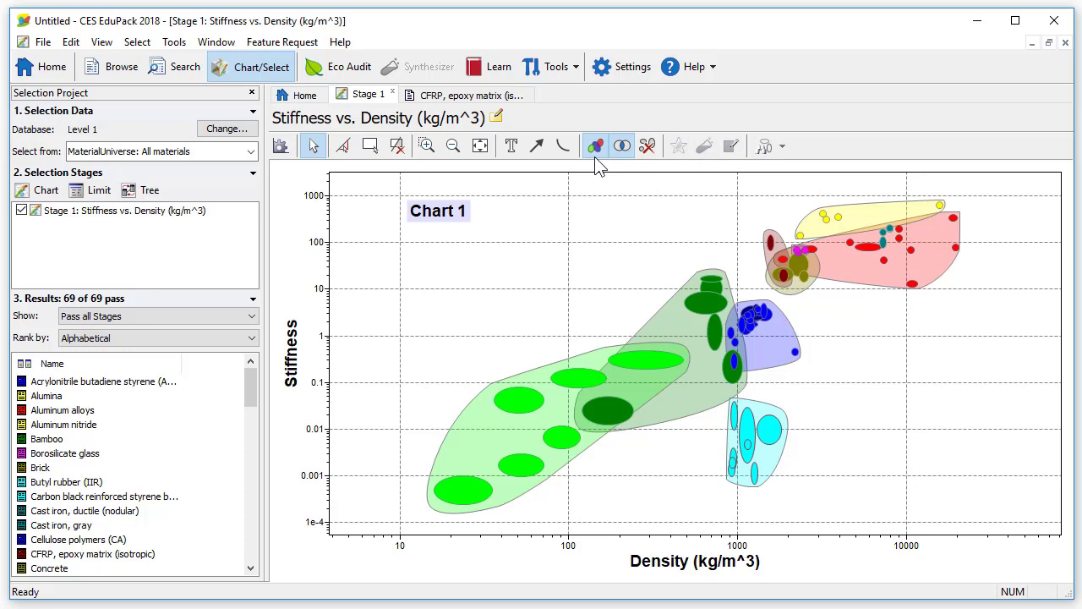
{"action": "left_click", "coordinate": [674, 305]}
{"action": "left_click_drag", "start_coordinate": [626, 307], "coordinate": [591, 268]}
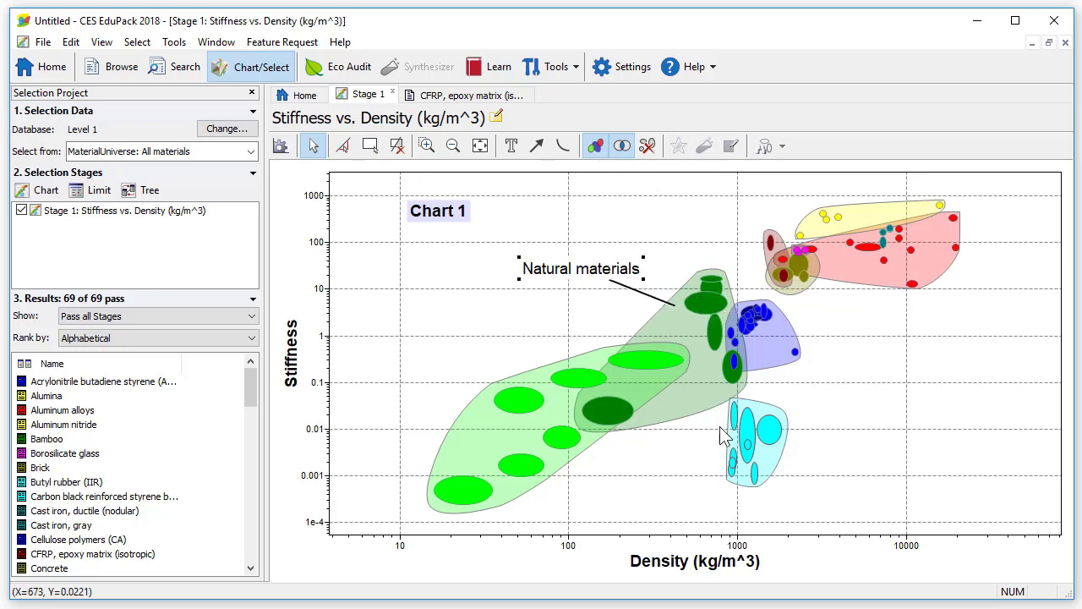
{"action": "left_click", "coordinate": [775, 472]}
{"action": "left_click_drag", "start_coordinate": [774, 472], "coordinate": [854, 496]}
{"action": "left_click", "coordinate": [890, 278]}
{"action": "left_click_drag", "start_coordinate": [890, 278], "coordinate": [895, 359]}
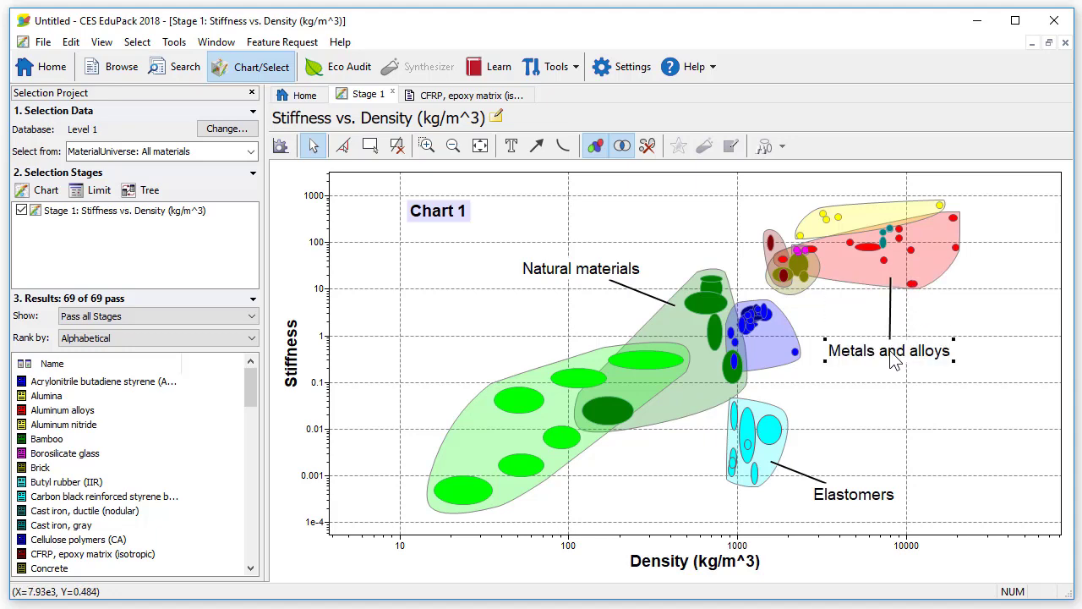
{"action": "left_click", "coordinate": [591, 151]}
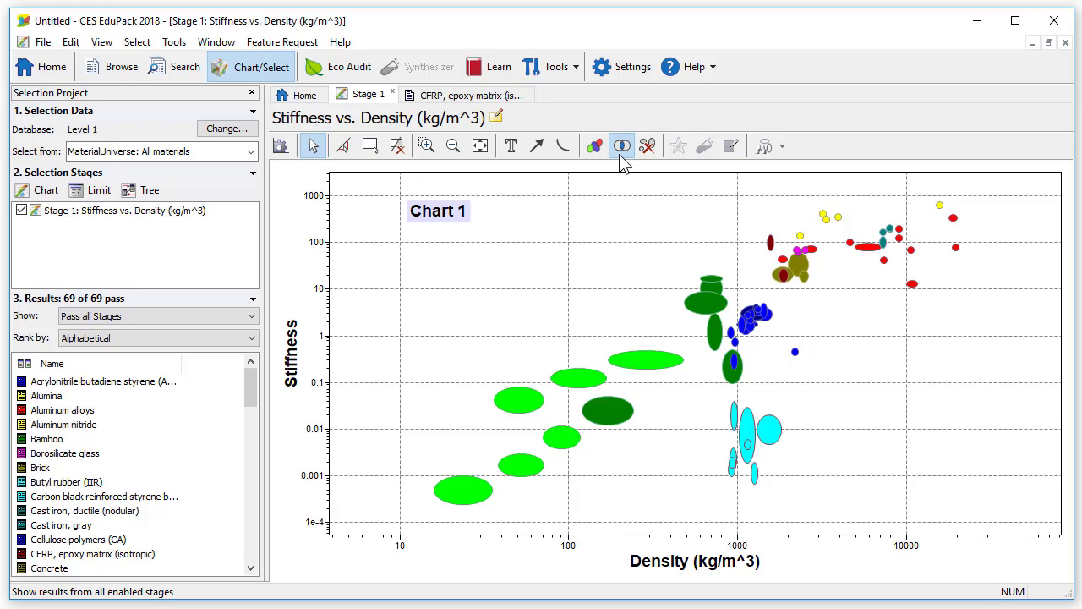
Label Acrylonitrile butadiene styrene from the Results list and drag its label down-right
{"action": "right_click", "coordinate": [148, 388]}
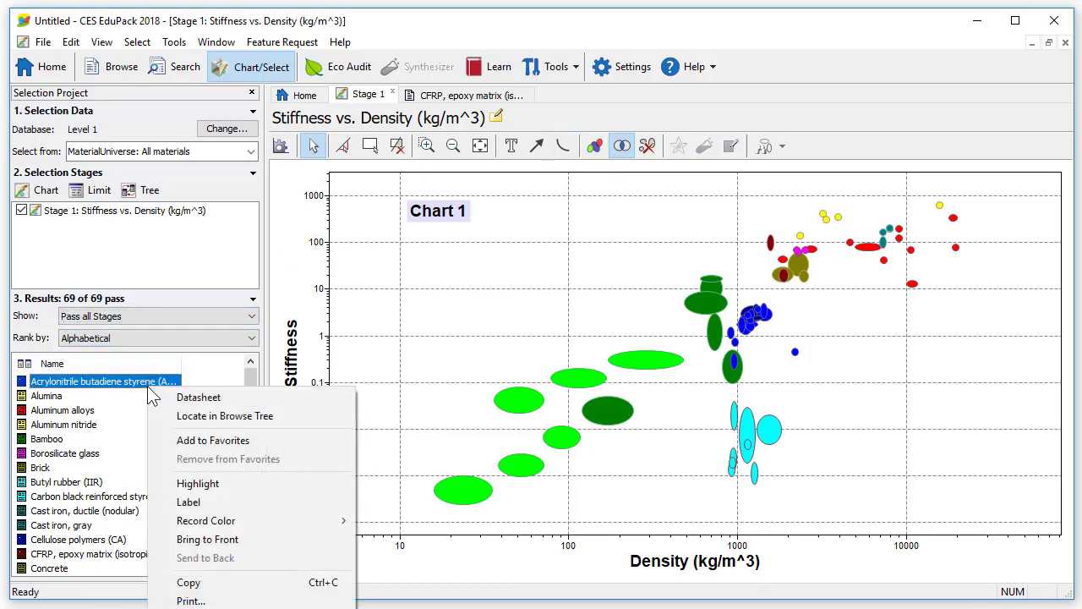
{"action": "left_click", "coordinate": [161, 502]}
{"action": "left_click", "coordinate": [668, 338]}
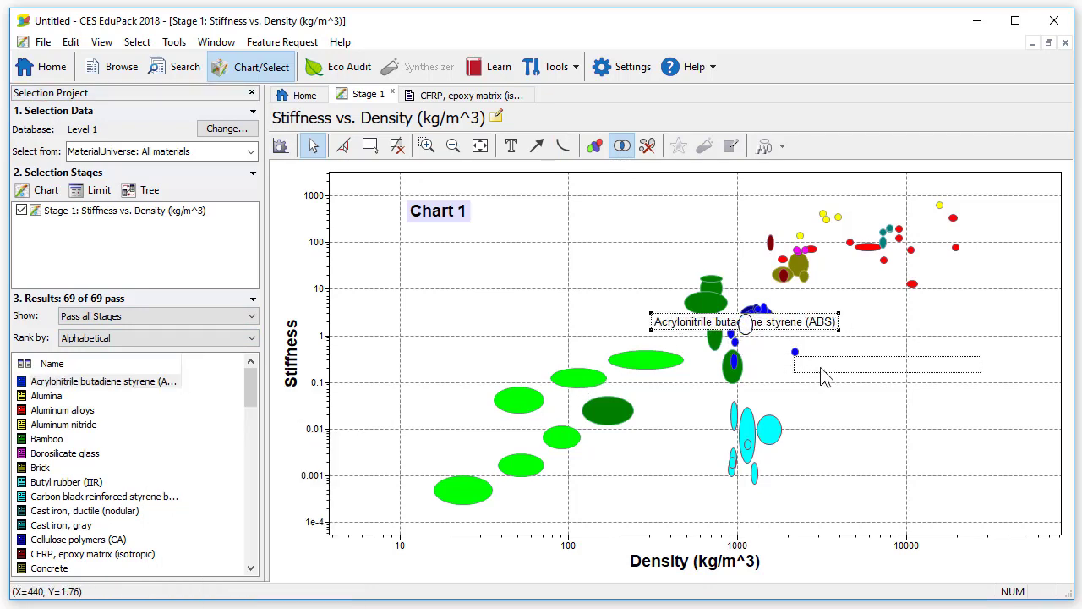
{"action": "left_click_drag", "start_coordinate": [677, 324], "coordinate": [827, 379]}
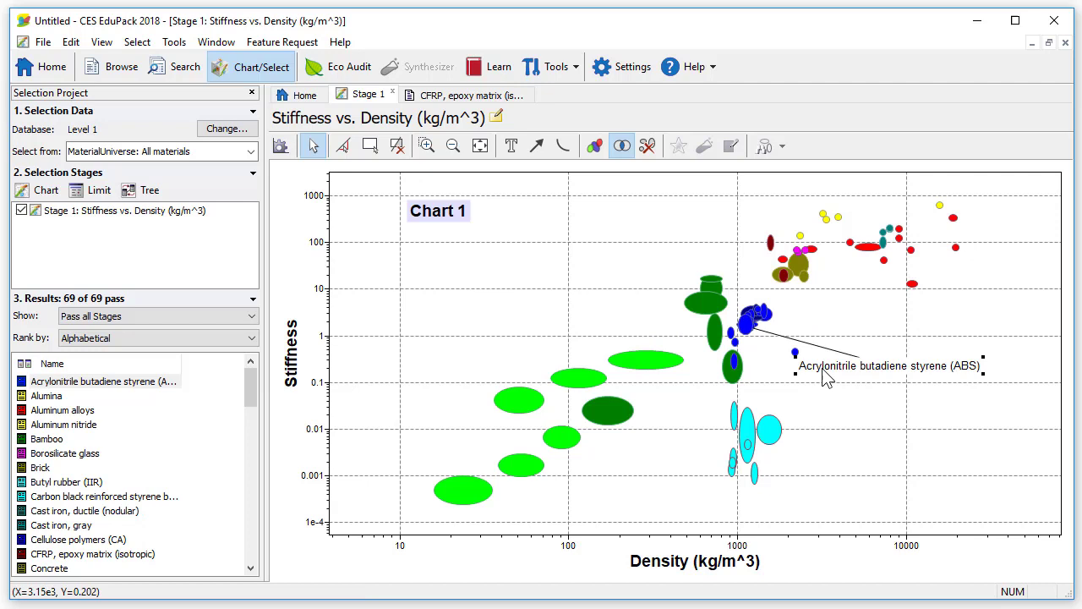
Rename the label to 'ABS' and move it up, closer to its bubble
{"action": "right_click", "coordinate": [827, 379]}
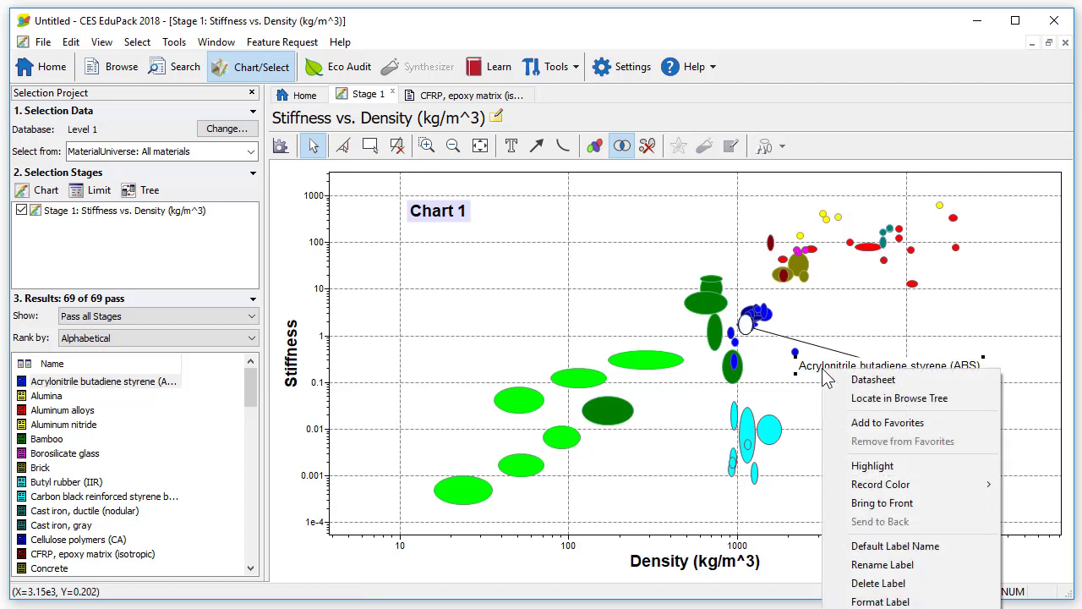
{"action": "left_click", "coordinate": [843, 564]}
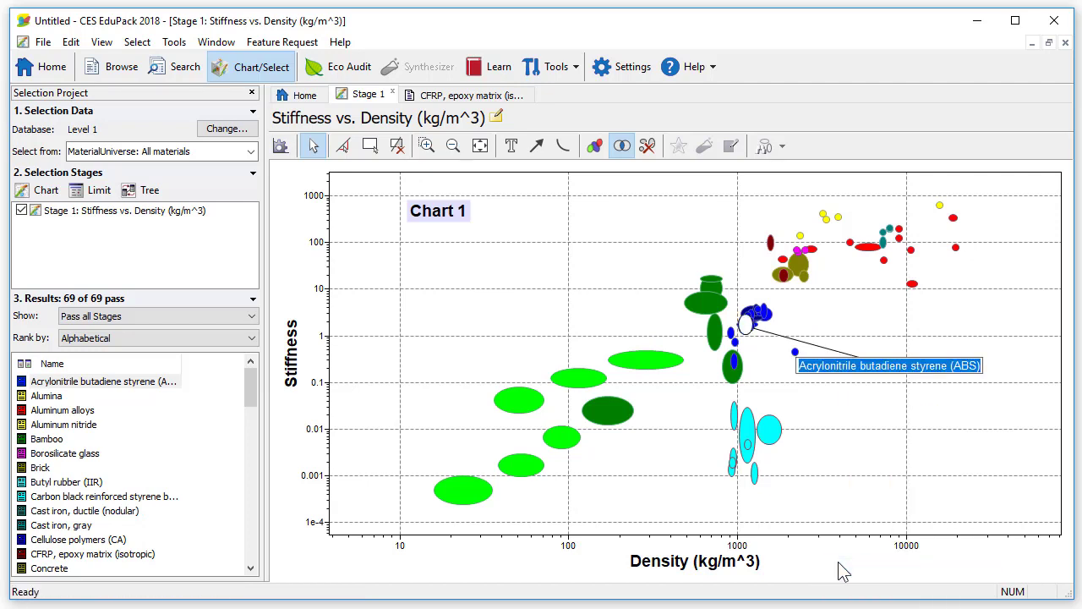
{"action": "type", "text": "ABS"}
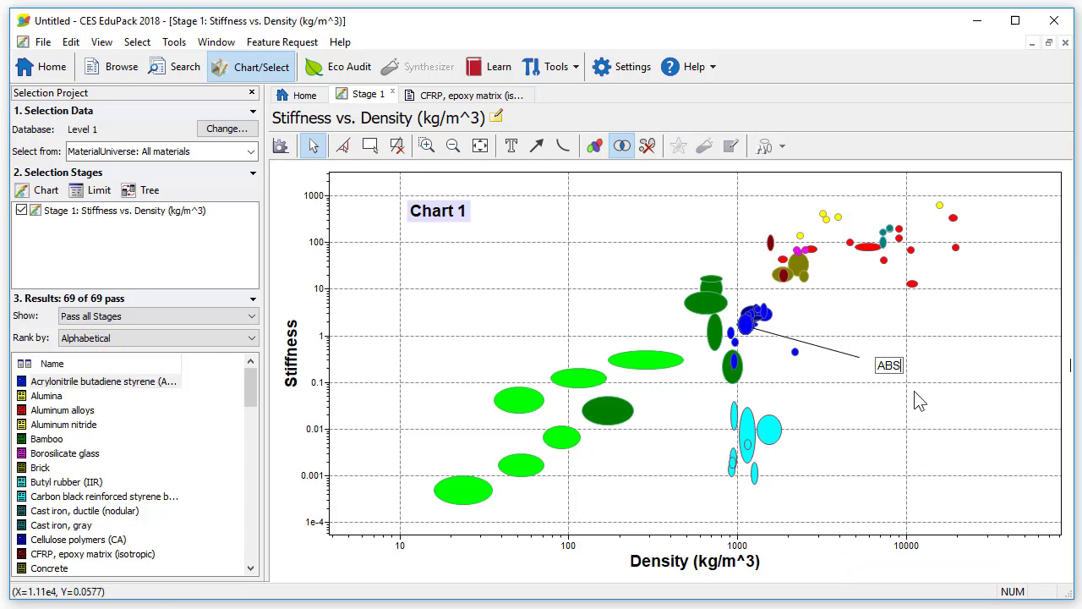
{"action": "left_click_drag", "start_coordinate": [886, 372], "coordinate": [857, 349]}
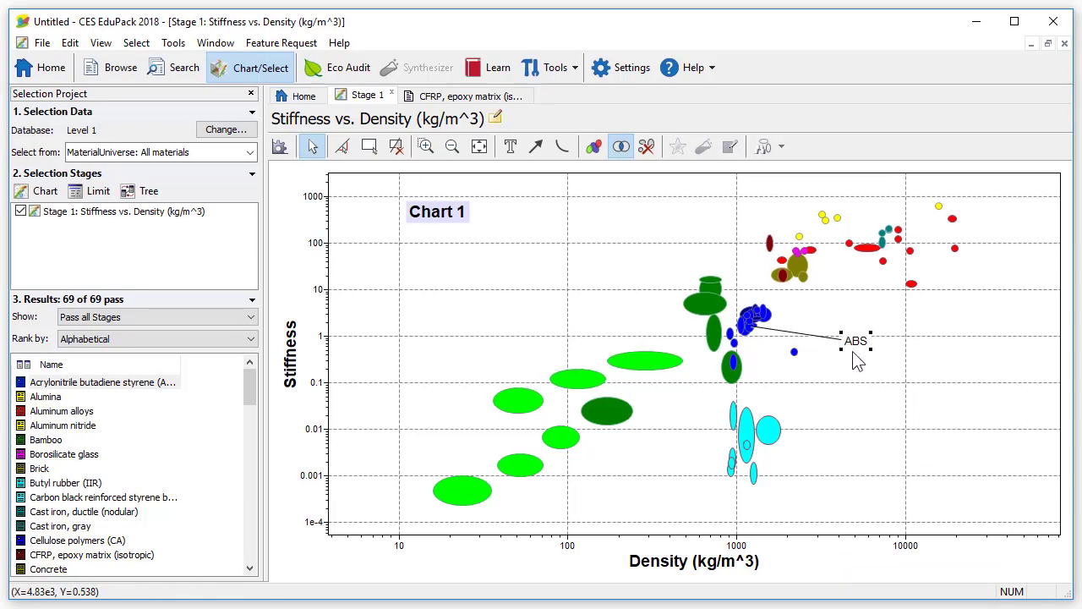